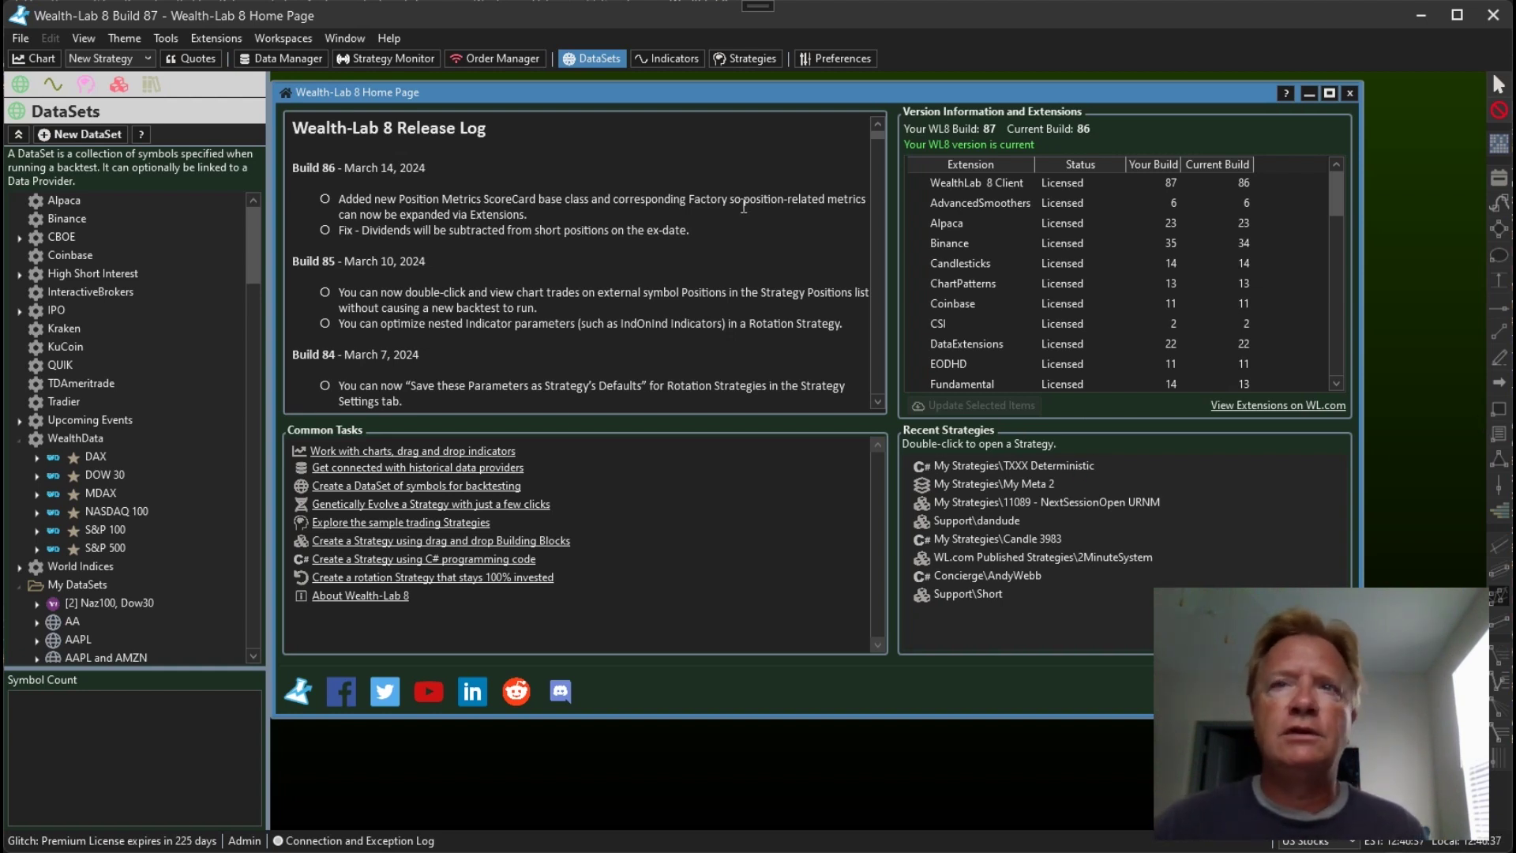
Step: Add the Basic Position ScoreCard's ProfitPerBar metric to the selected Position Metrics in the preferences
click(835, 59)
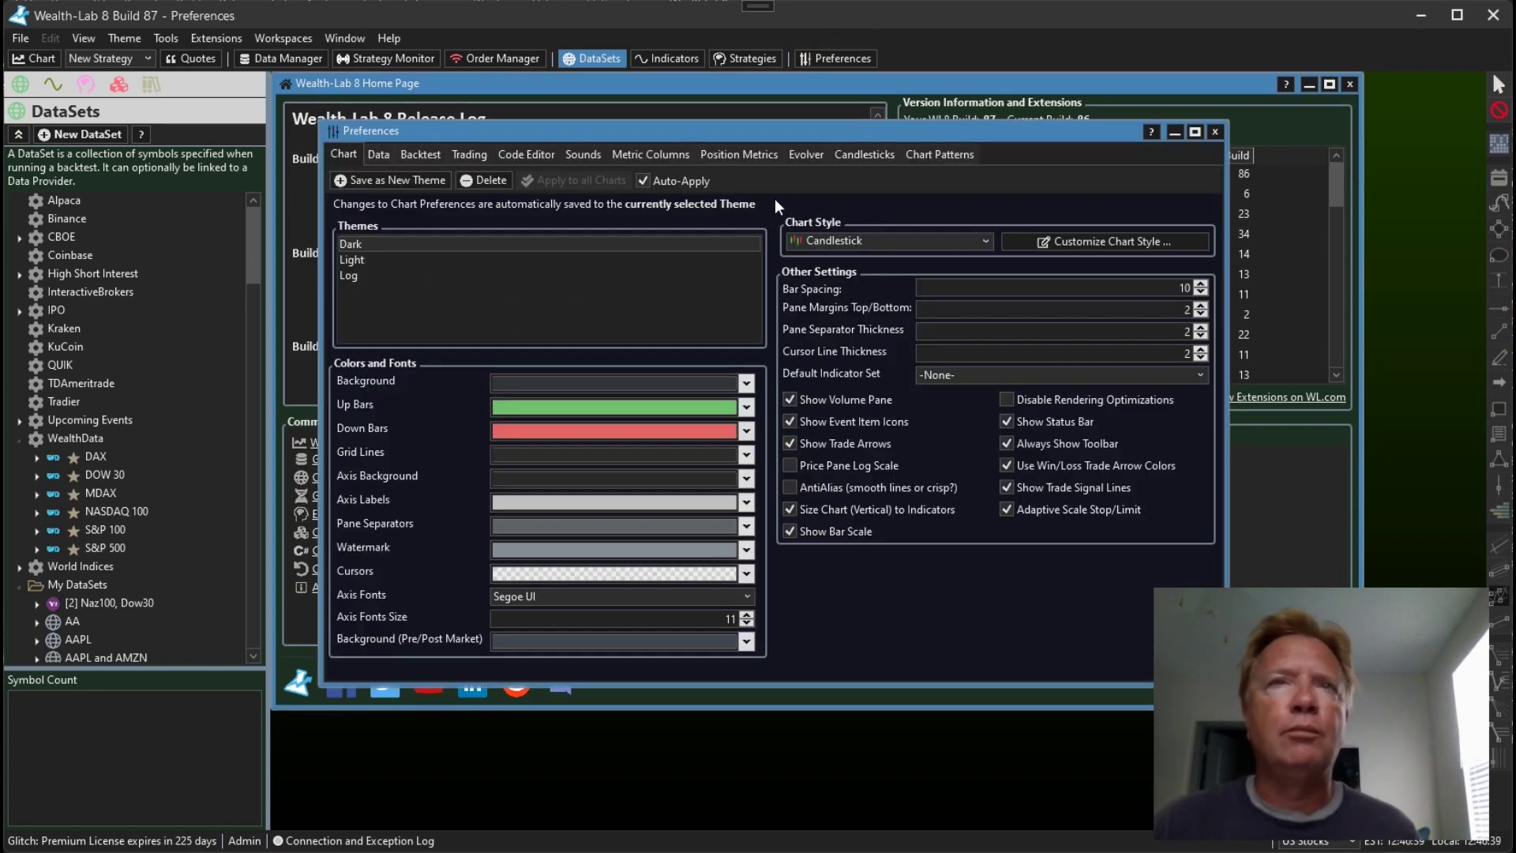
drag(721, 135, 704, 114)
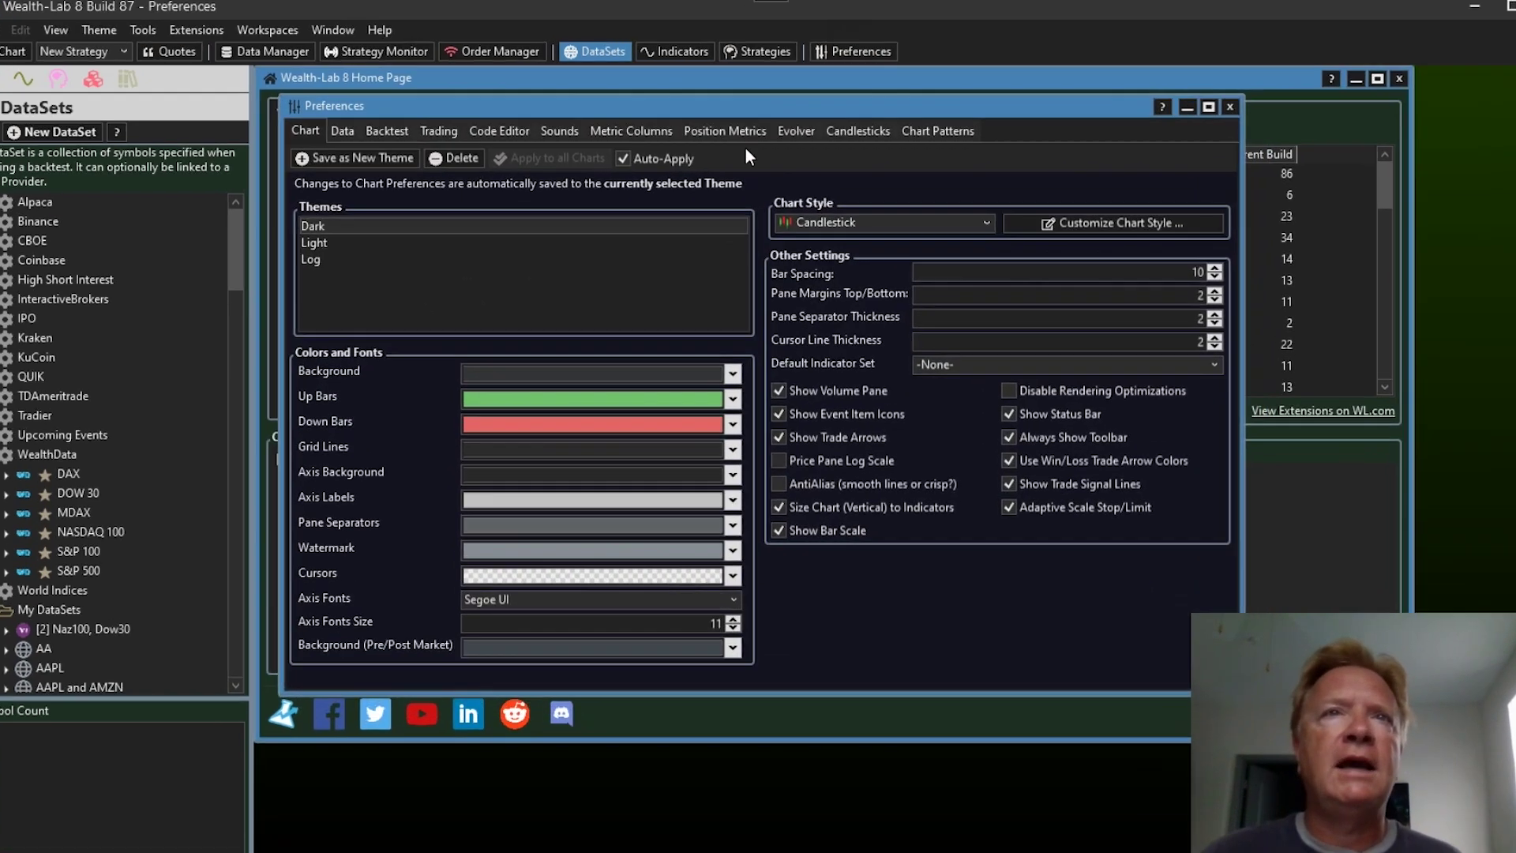
click(727, 134)
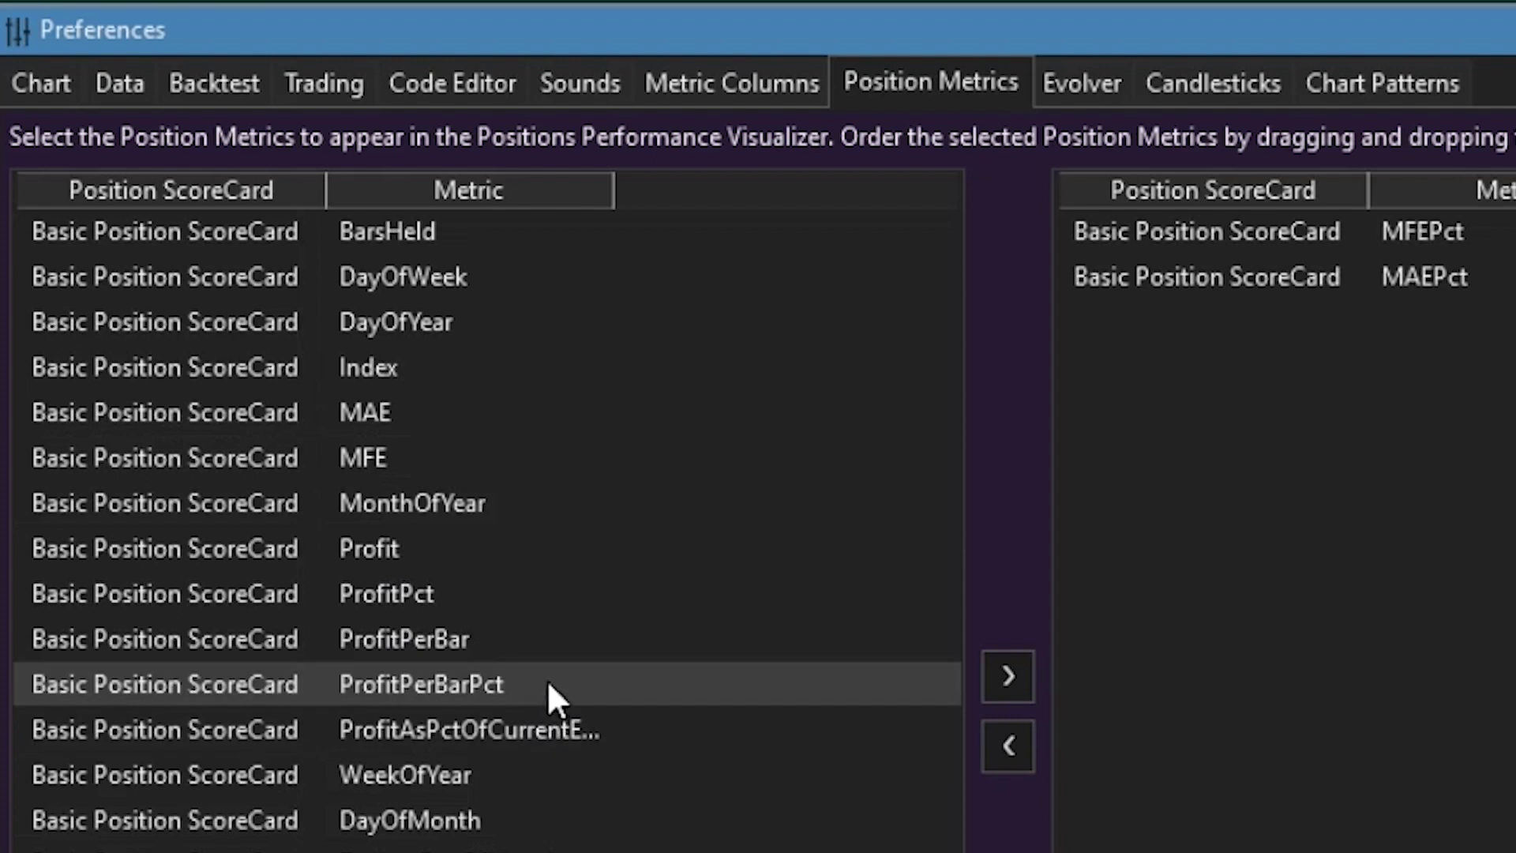
drag(385, 635, 1194, 521)
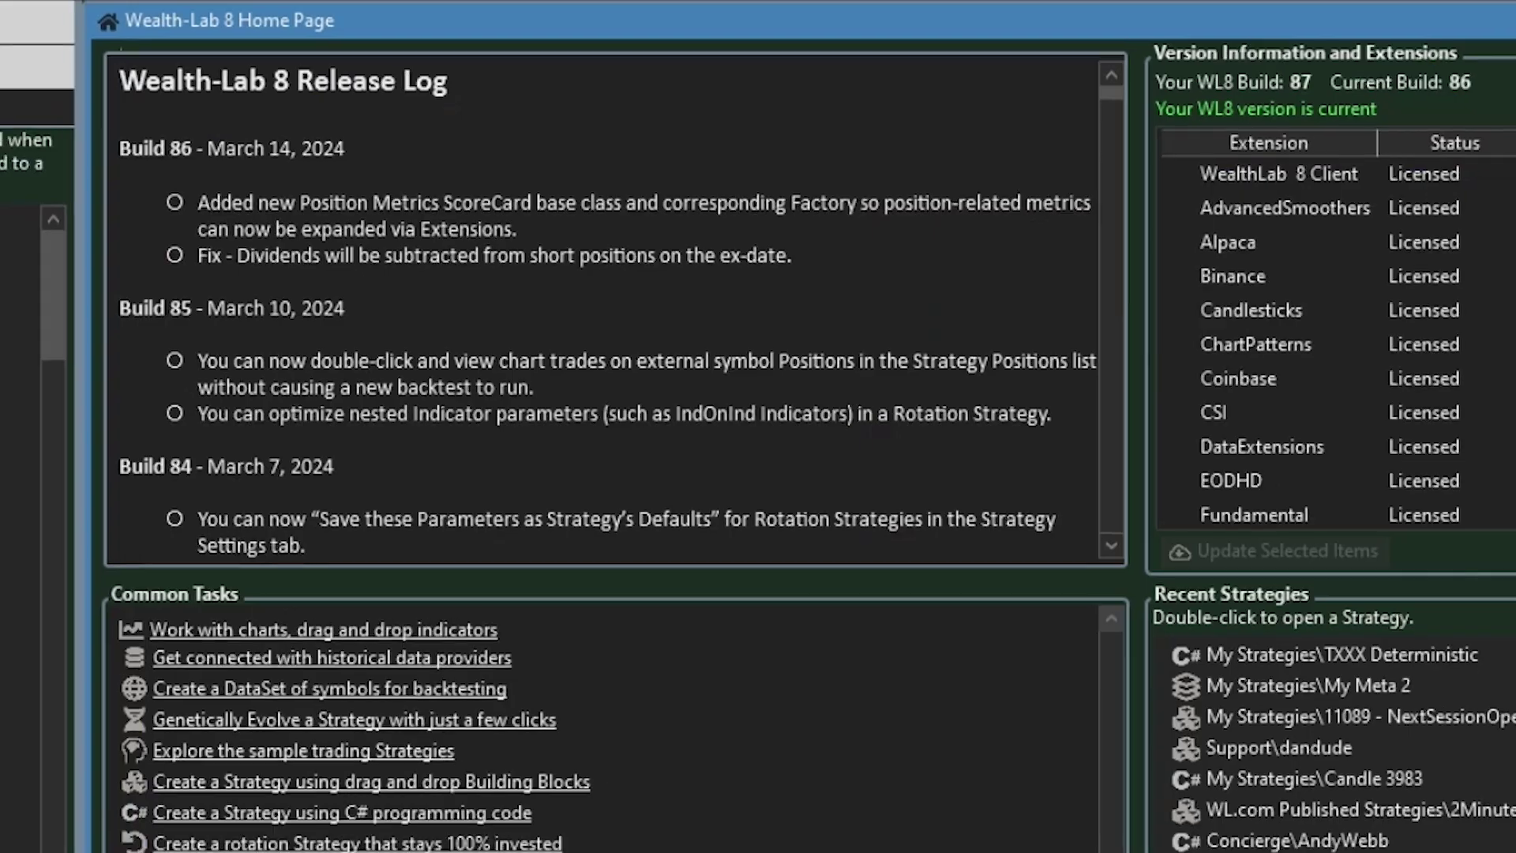
Step: Open the recent strategy TXXX Deterministic and show the added metric columns in its backtest positions list
double_click(1352, 654)
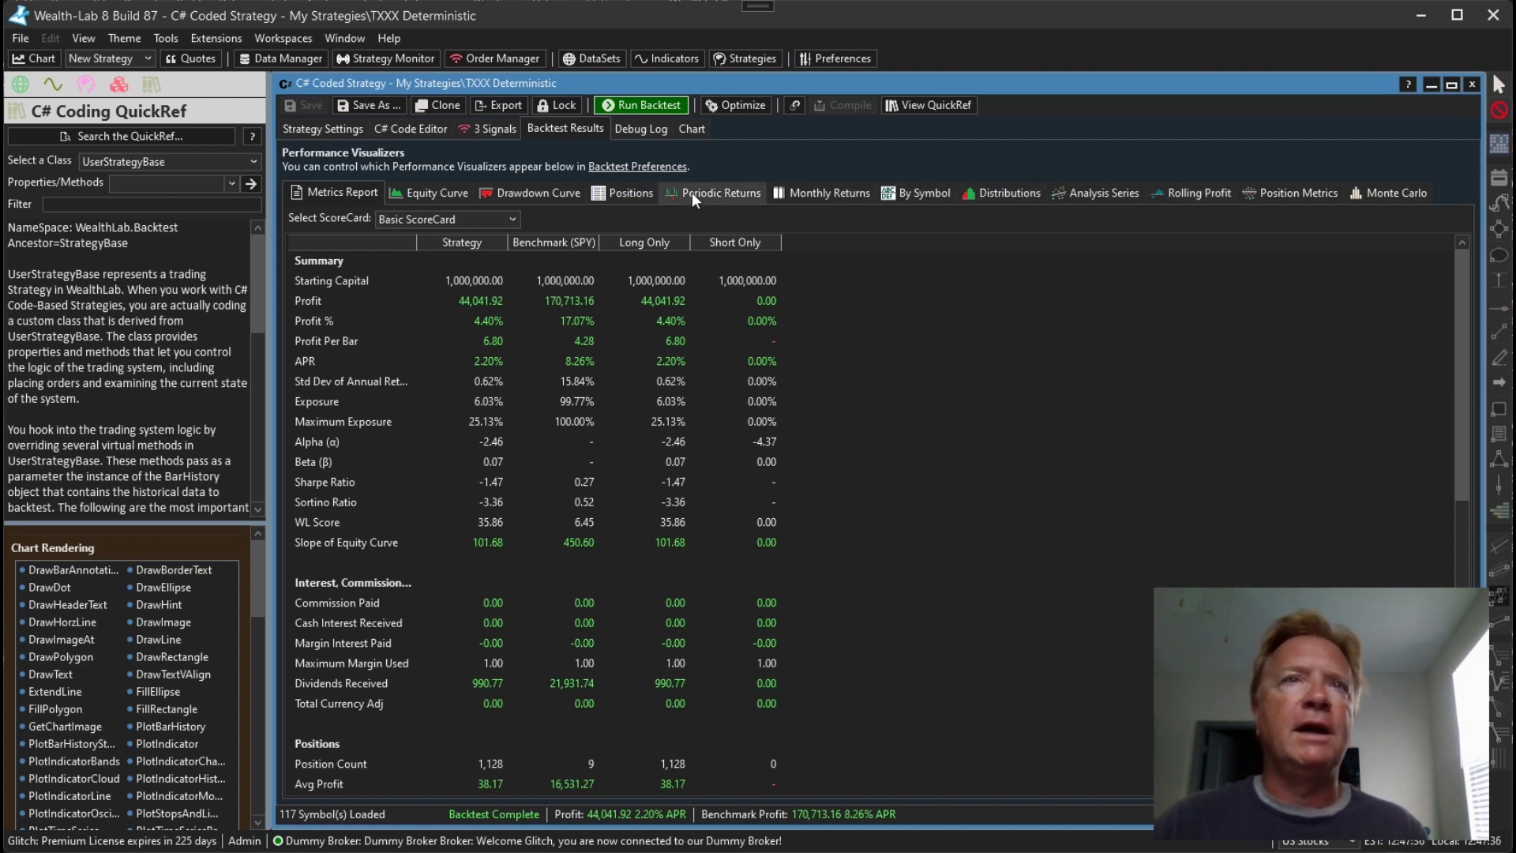
click(628, 192)
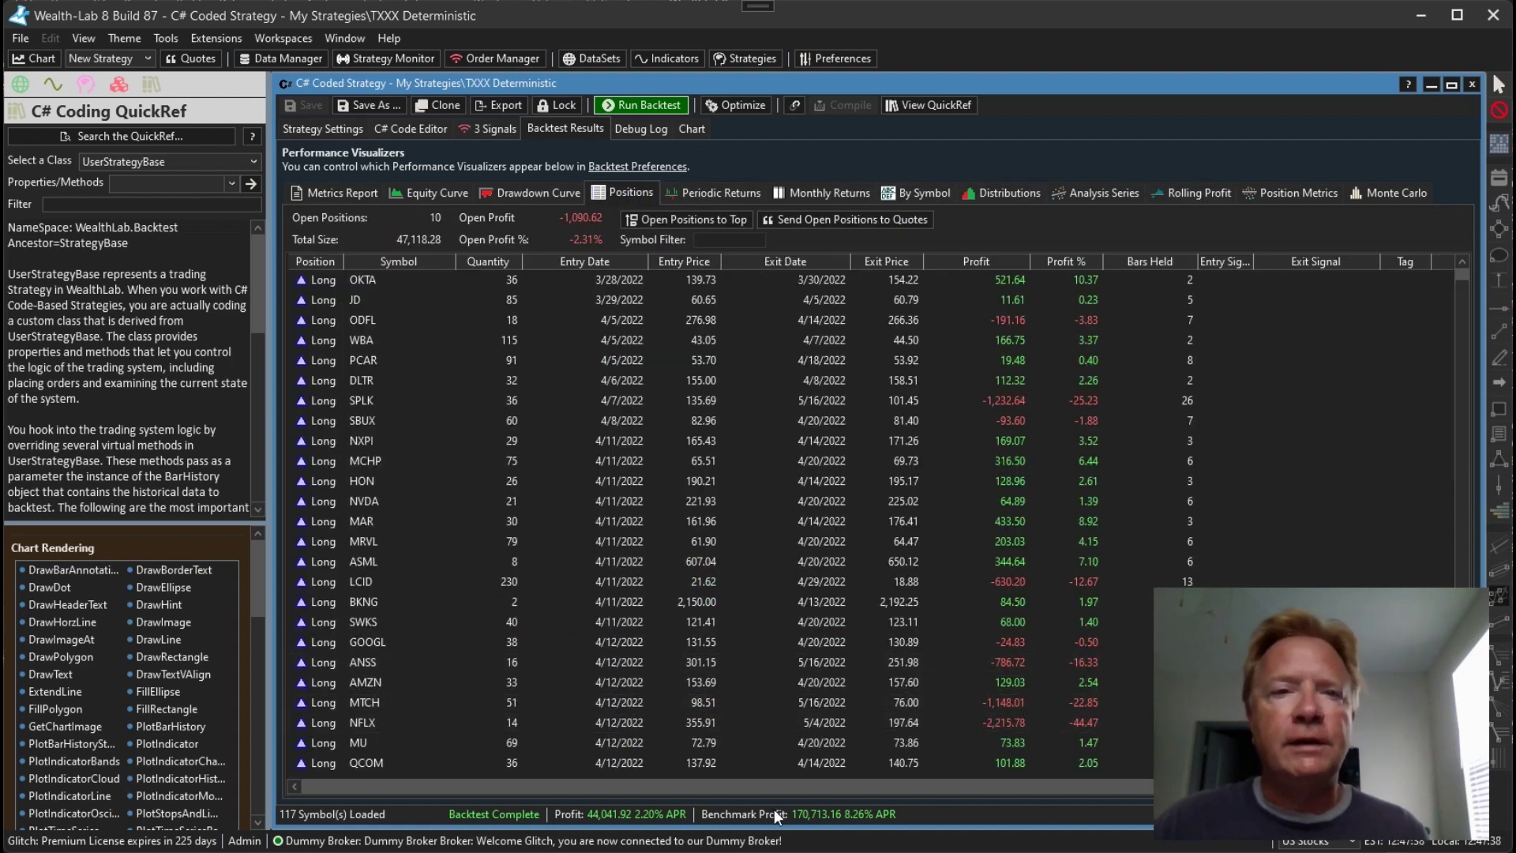
drag(761, 790, 979, 786)
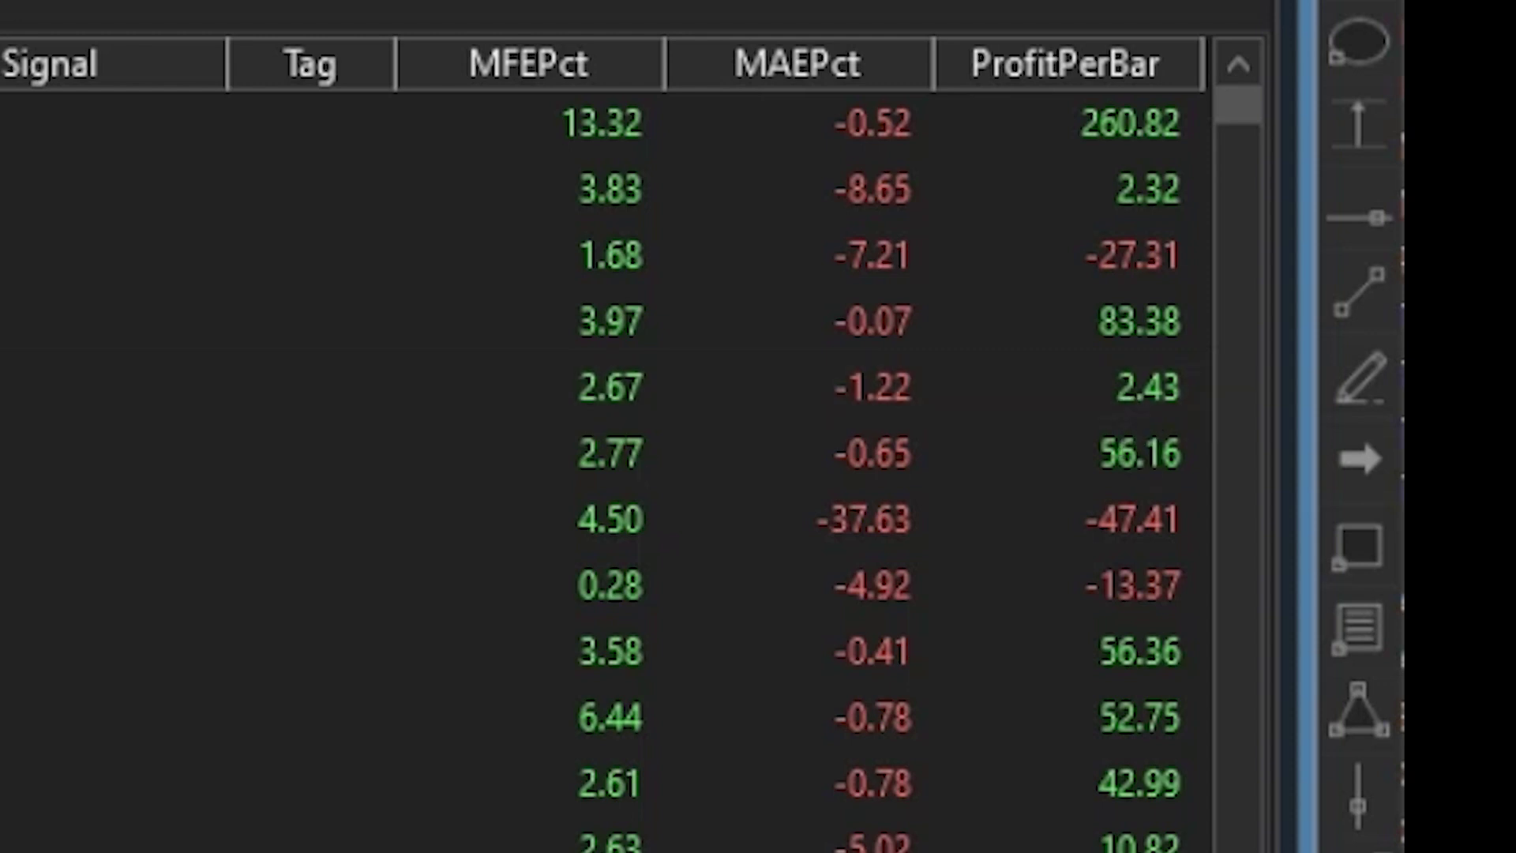
Step: Sort the positions by ProfitPerBar in descending order and open the top position on the chart
click(1127, 48)
click(1089, 49)
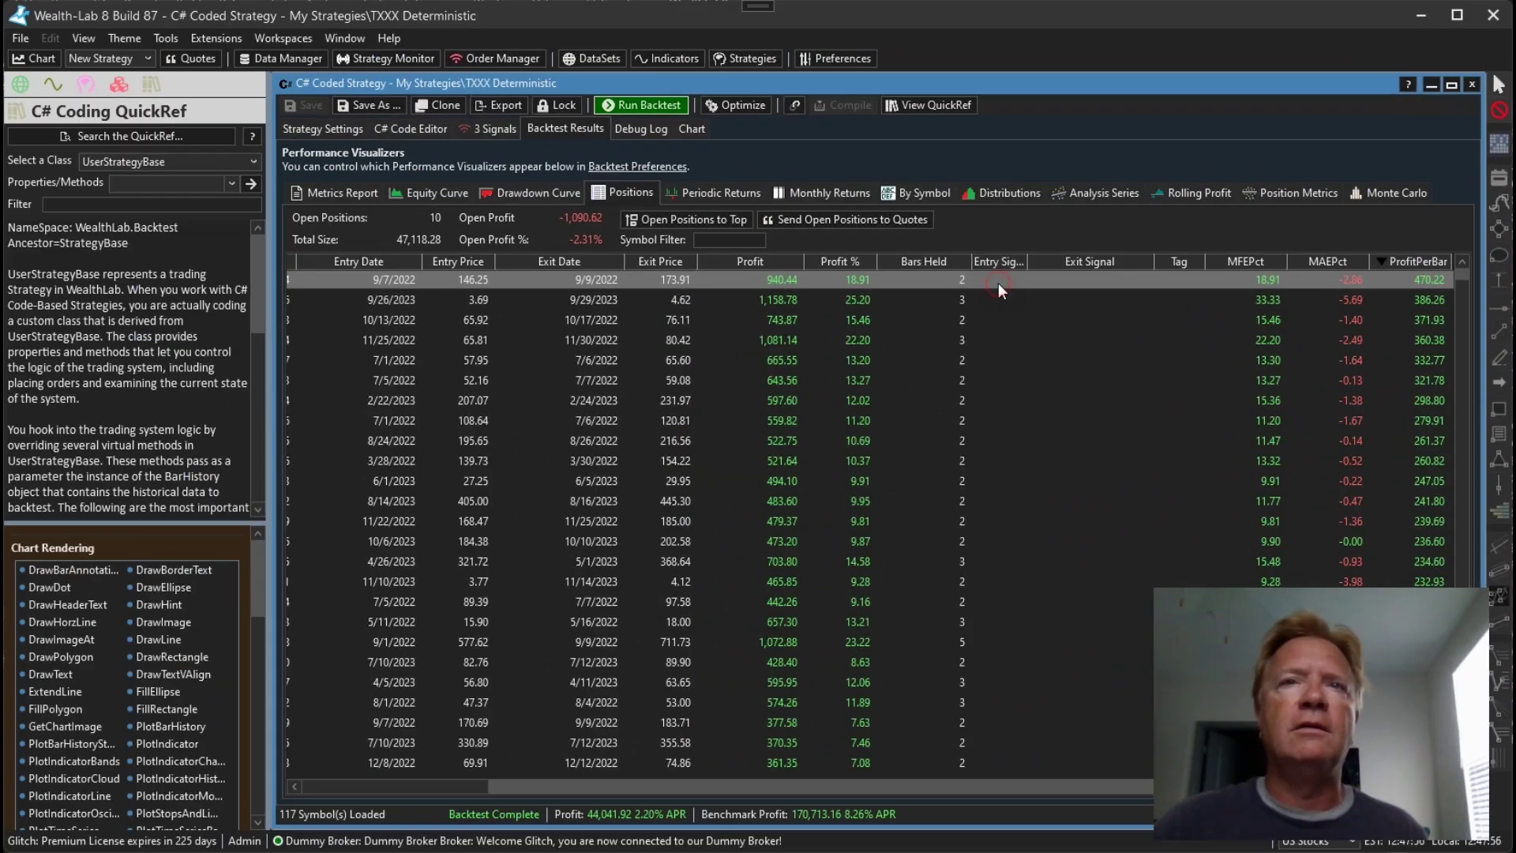
double_click(998, 284)
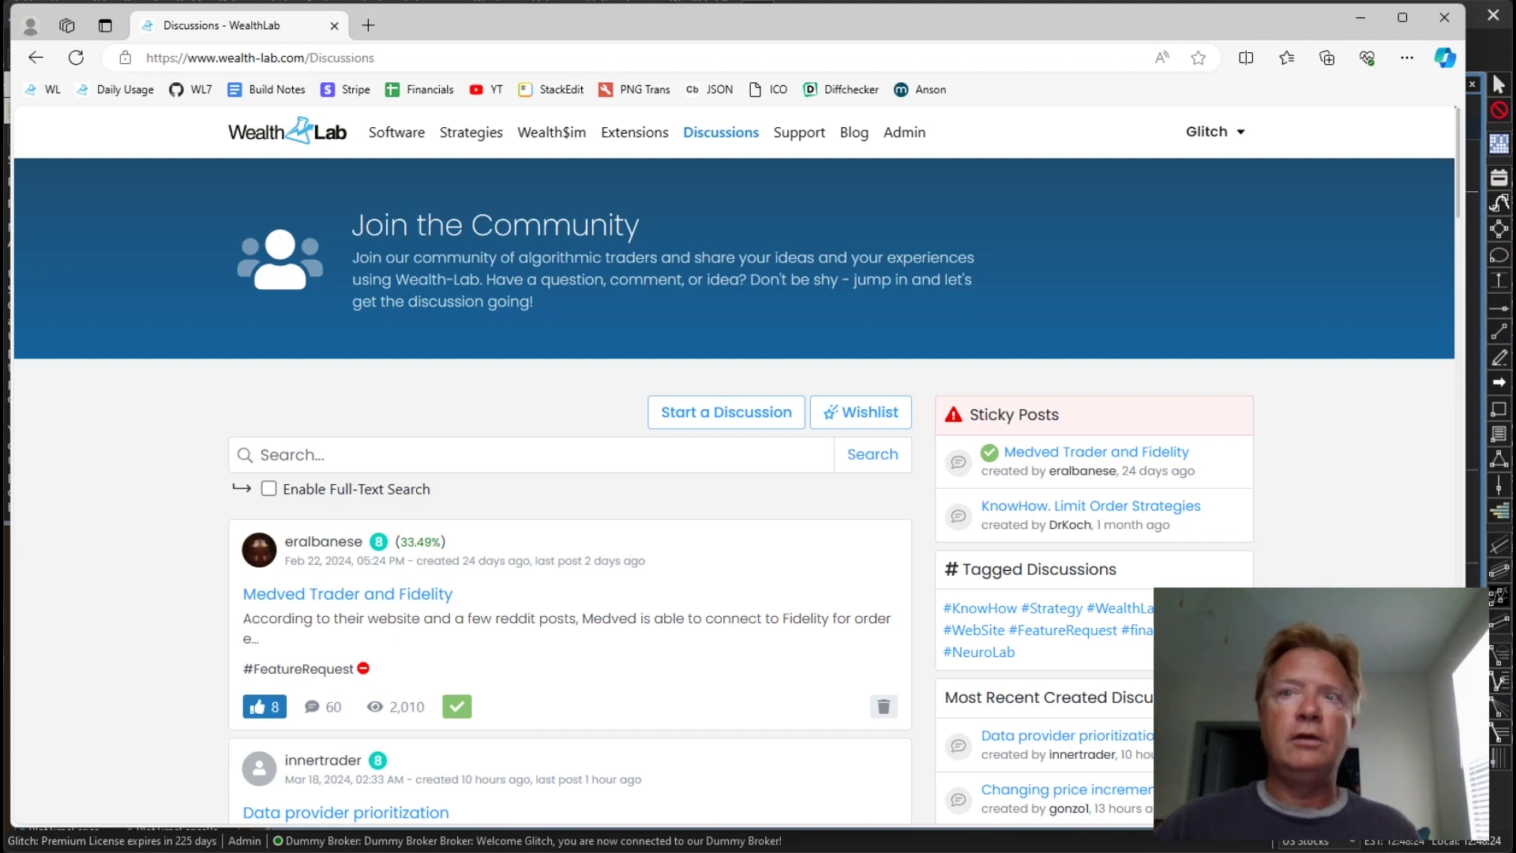
Step: Open the PositionScoreCard page of the Extension API reference in the Support section of the Wealth-Lab website
click(781, 145)
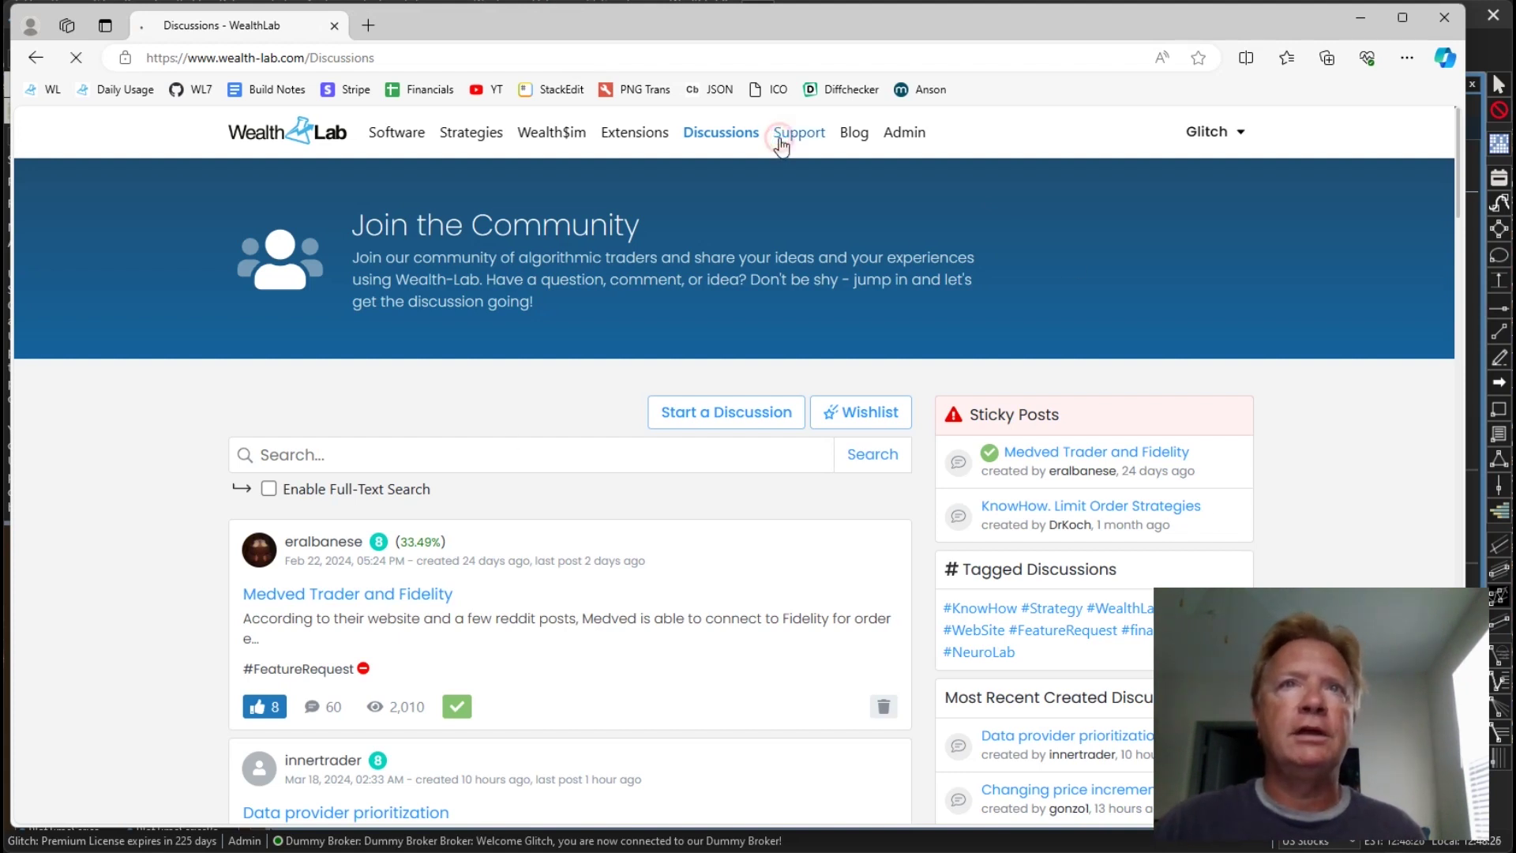
click(895, 176)
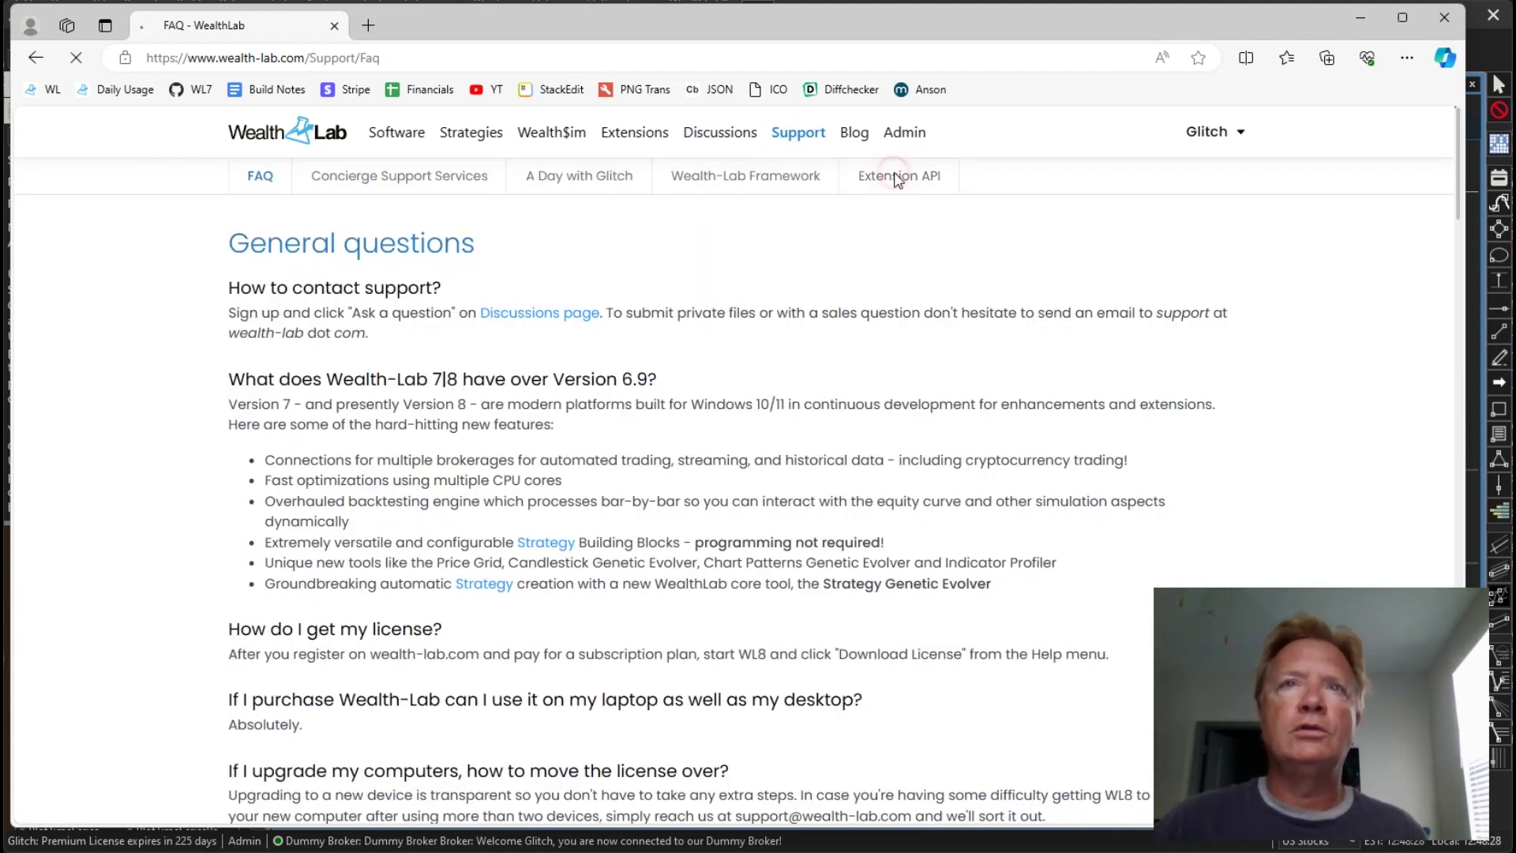
scroll(340, 451, down, 2)
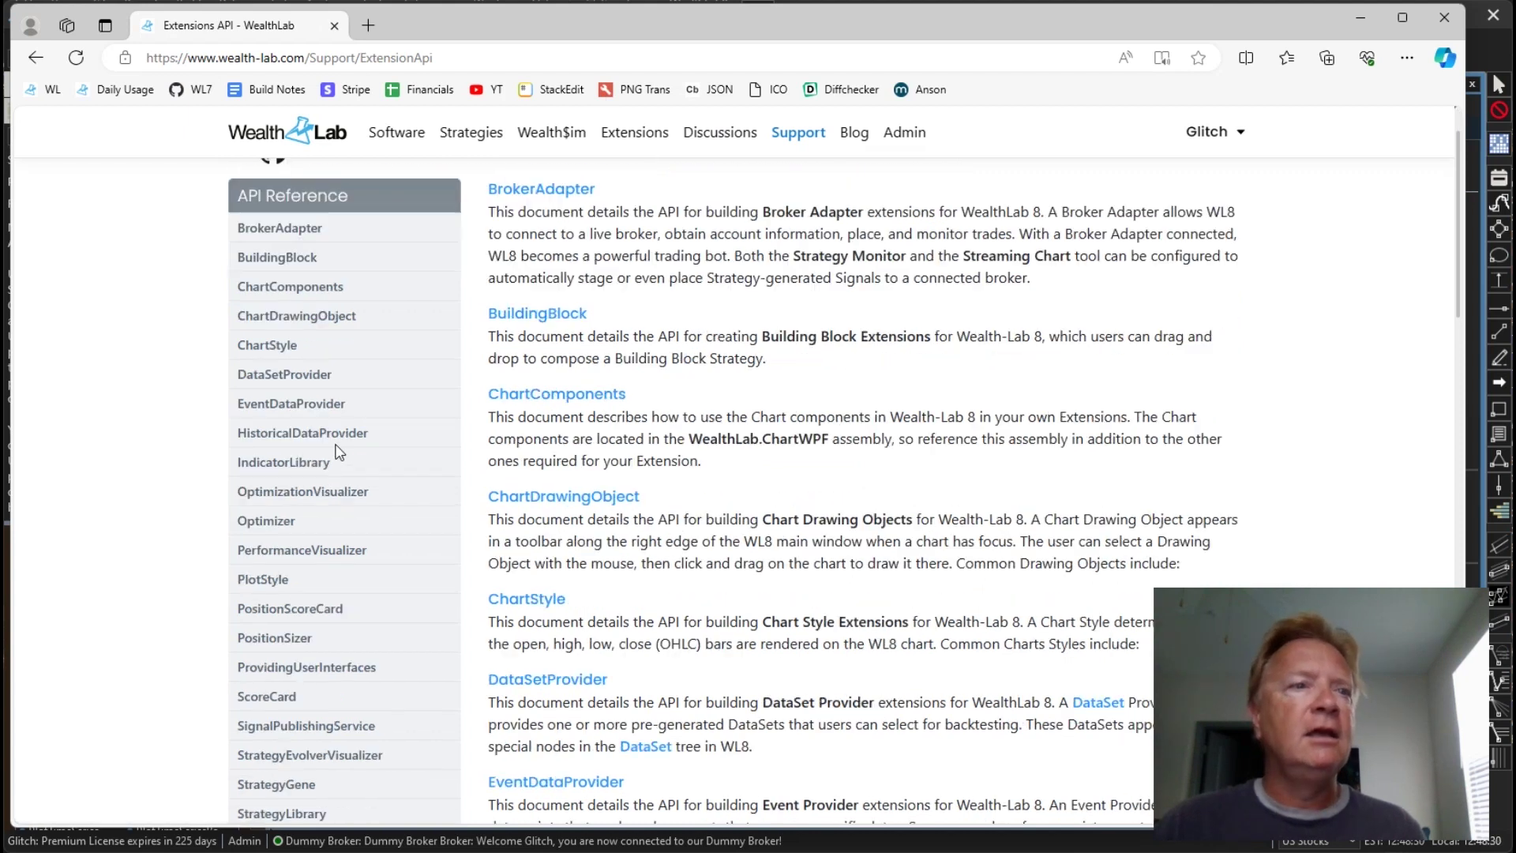
scroll(339, 452, down, 2)
click(283, 481)
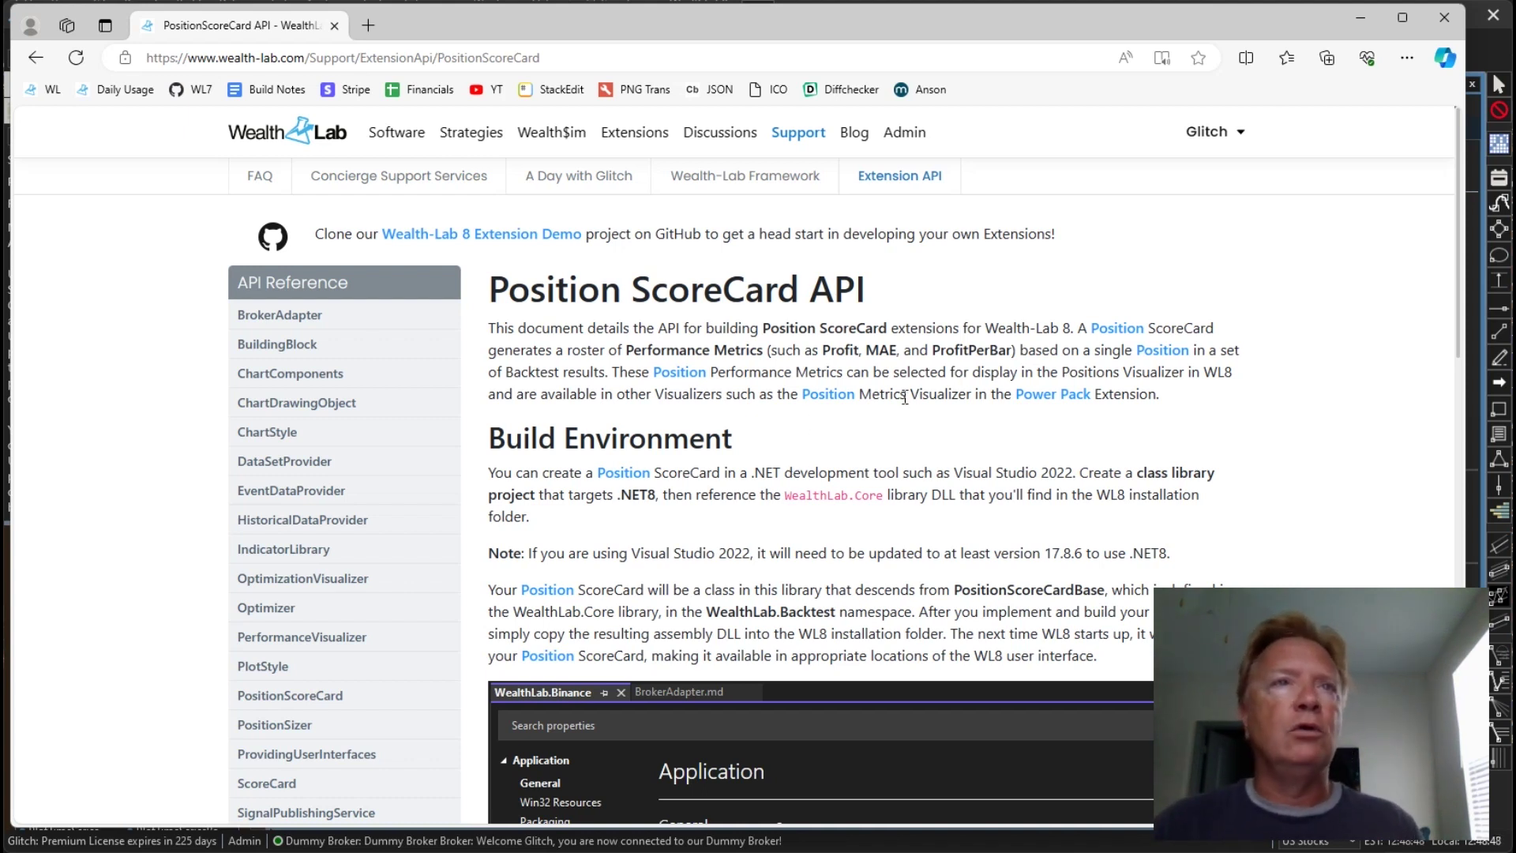
Step: Open the Wealth-Lab 8 Extension Demo project on GitHub and examine the code of DemoPositionScoreCard.cs in the PositionScoreCards folder
click(511, 235)
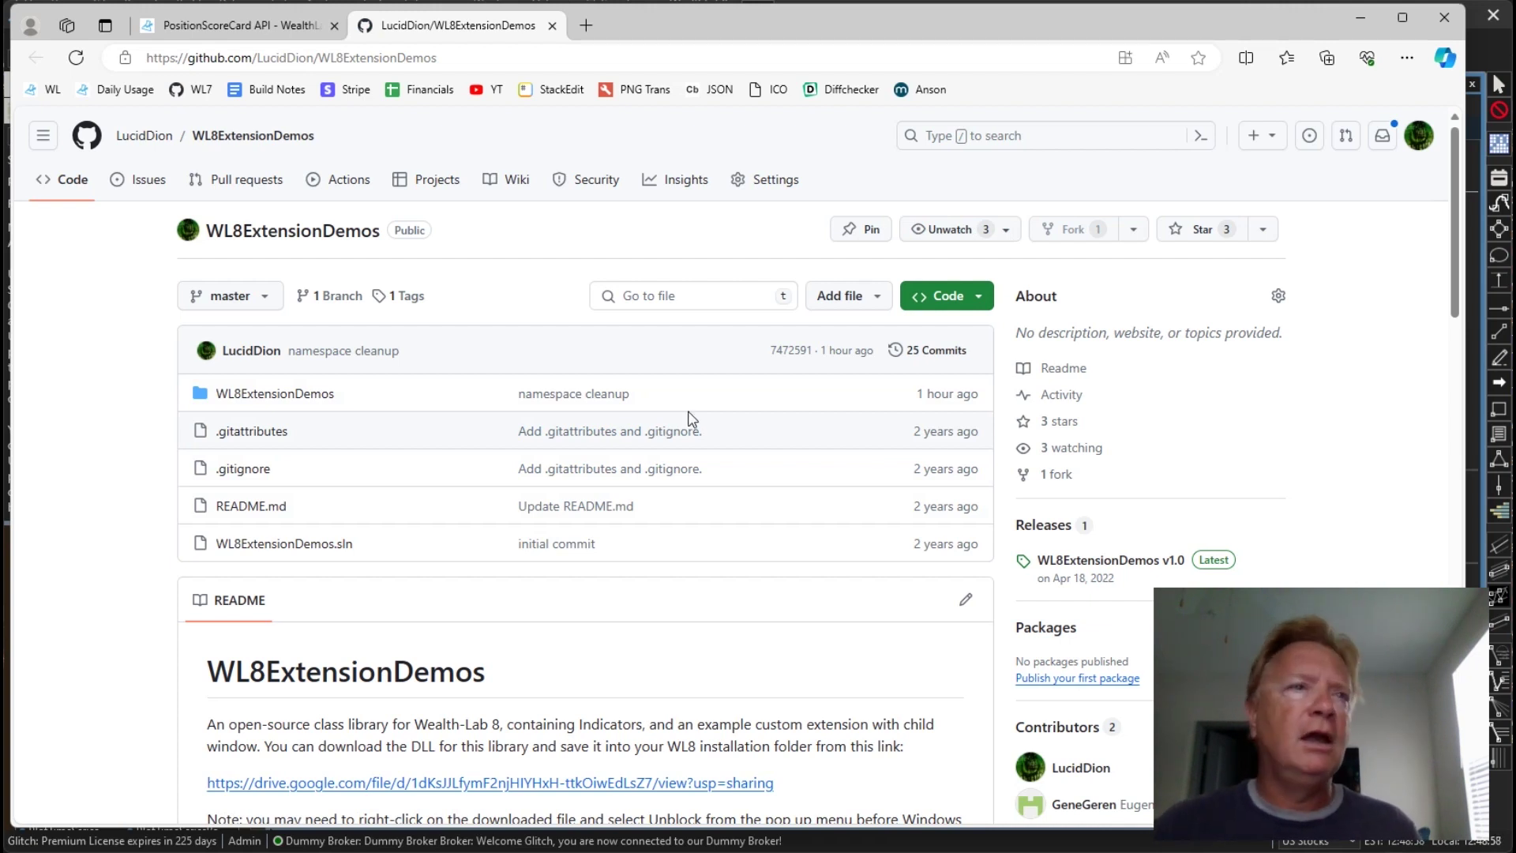
click(291, 393)
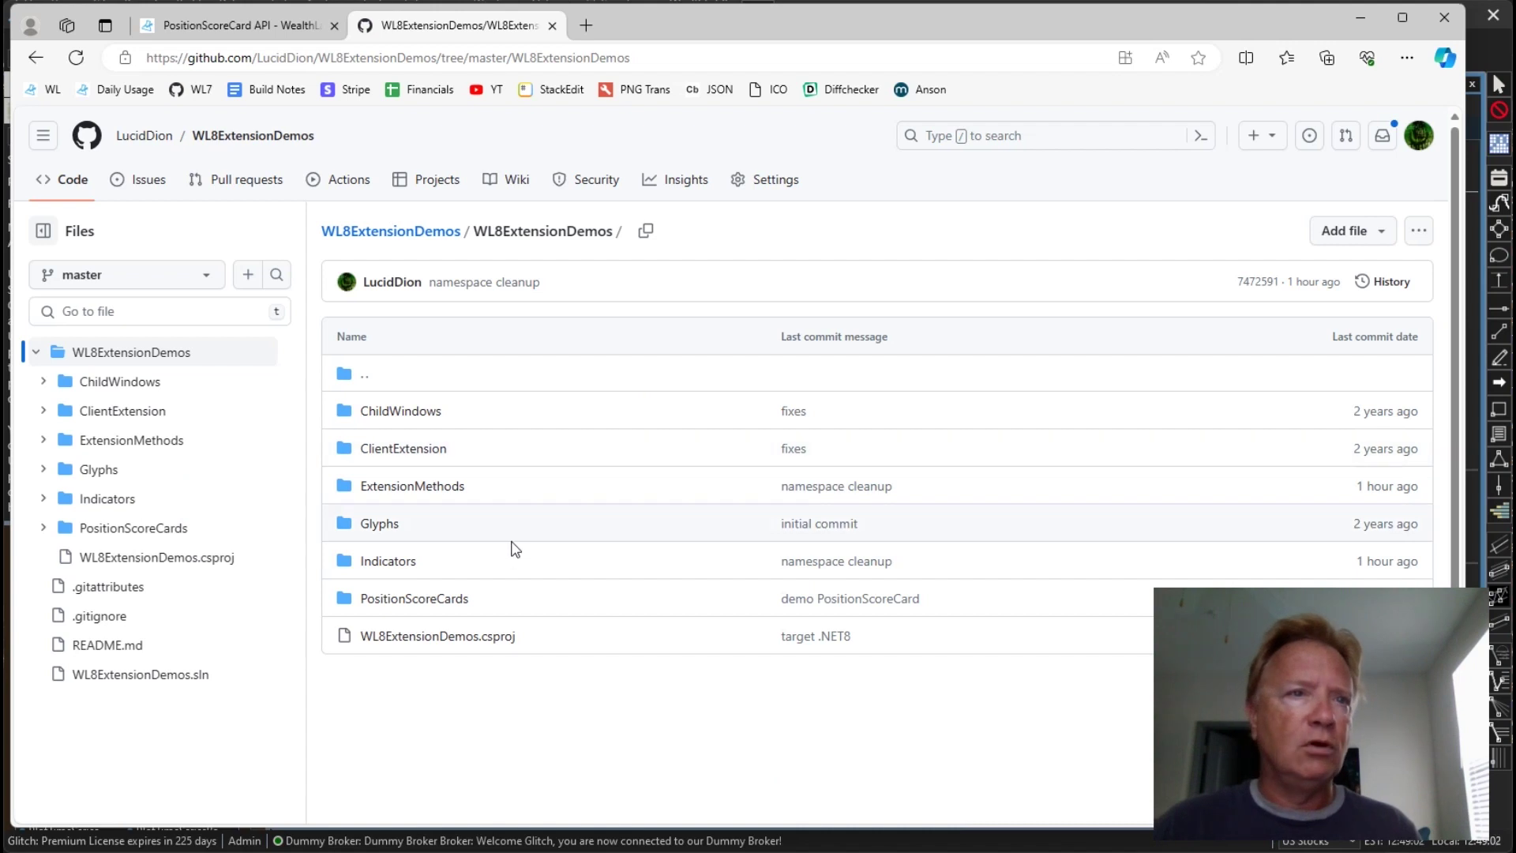
click(419, 598)
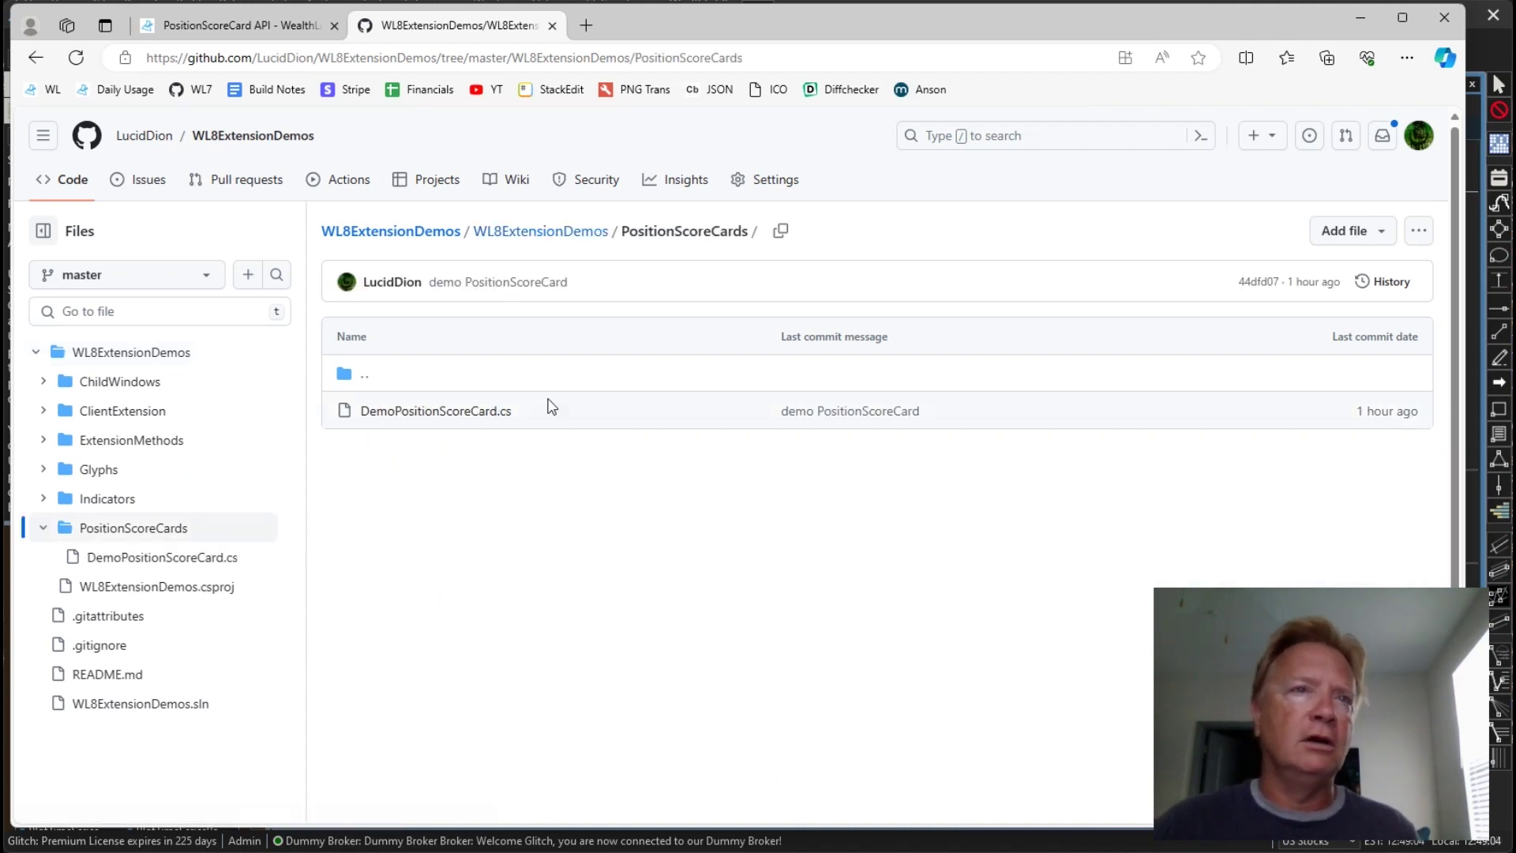
click(479, 412)
scroll(649, 532, down, 4)
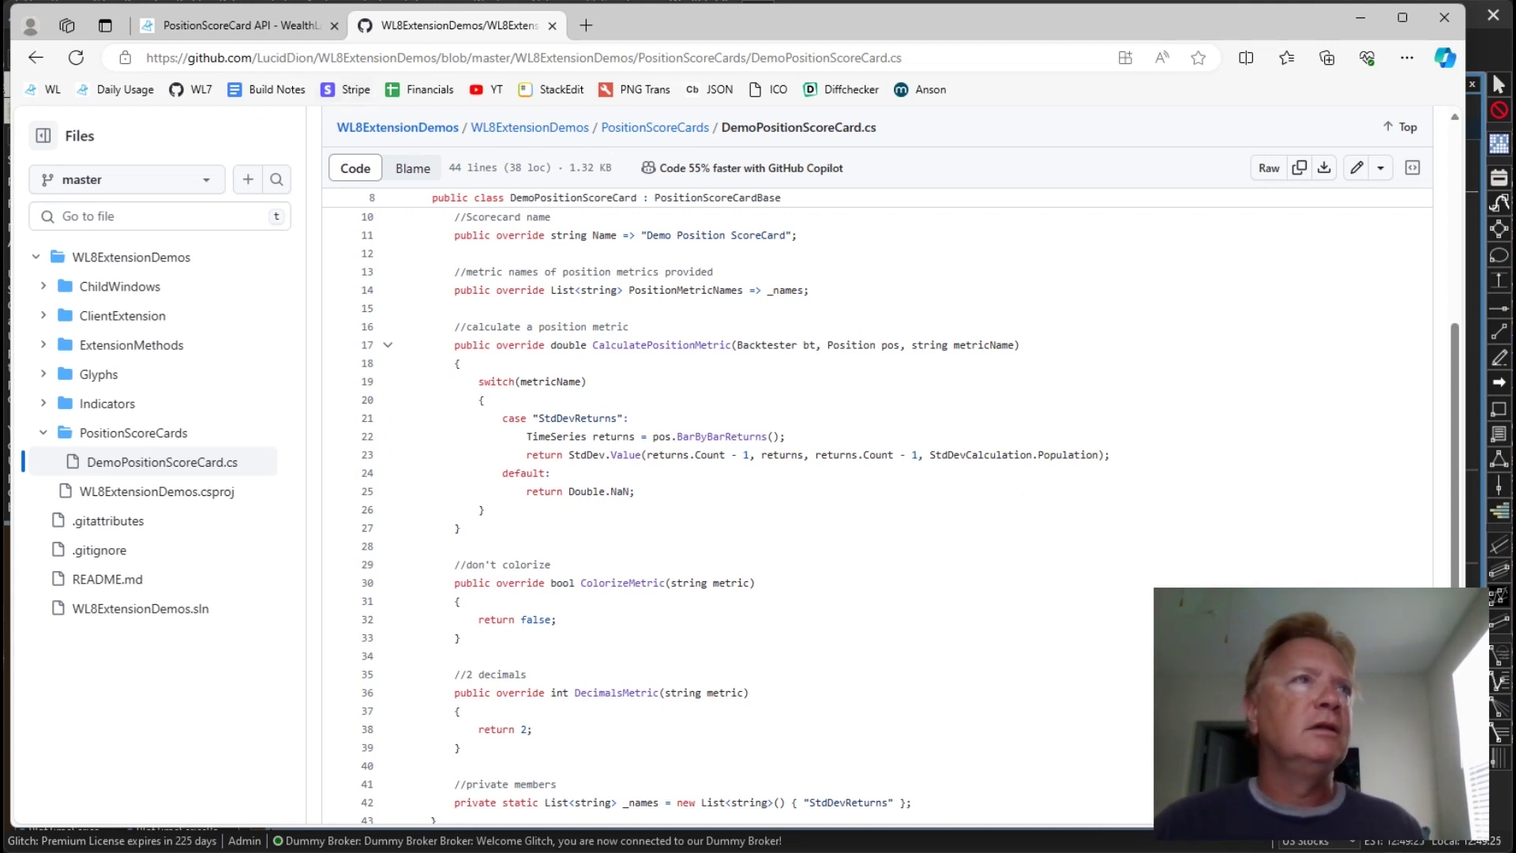
Step: Leave the source file, return to the Position ScoreCard API page and follow its Wealth-Lab 8 Extension Demo link
click(36, 59)
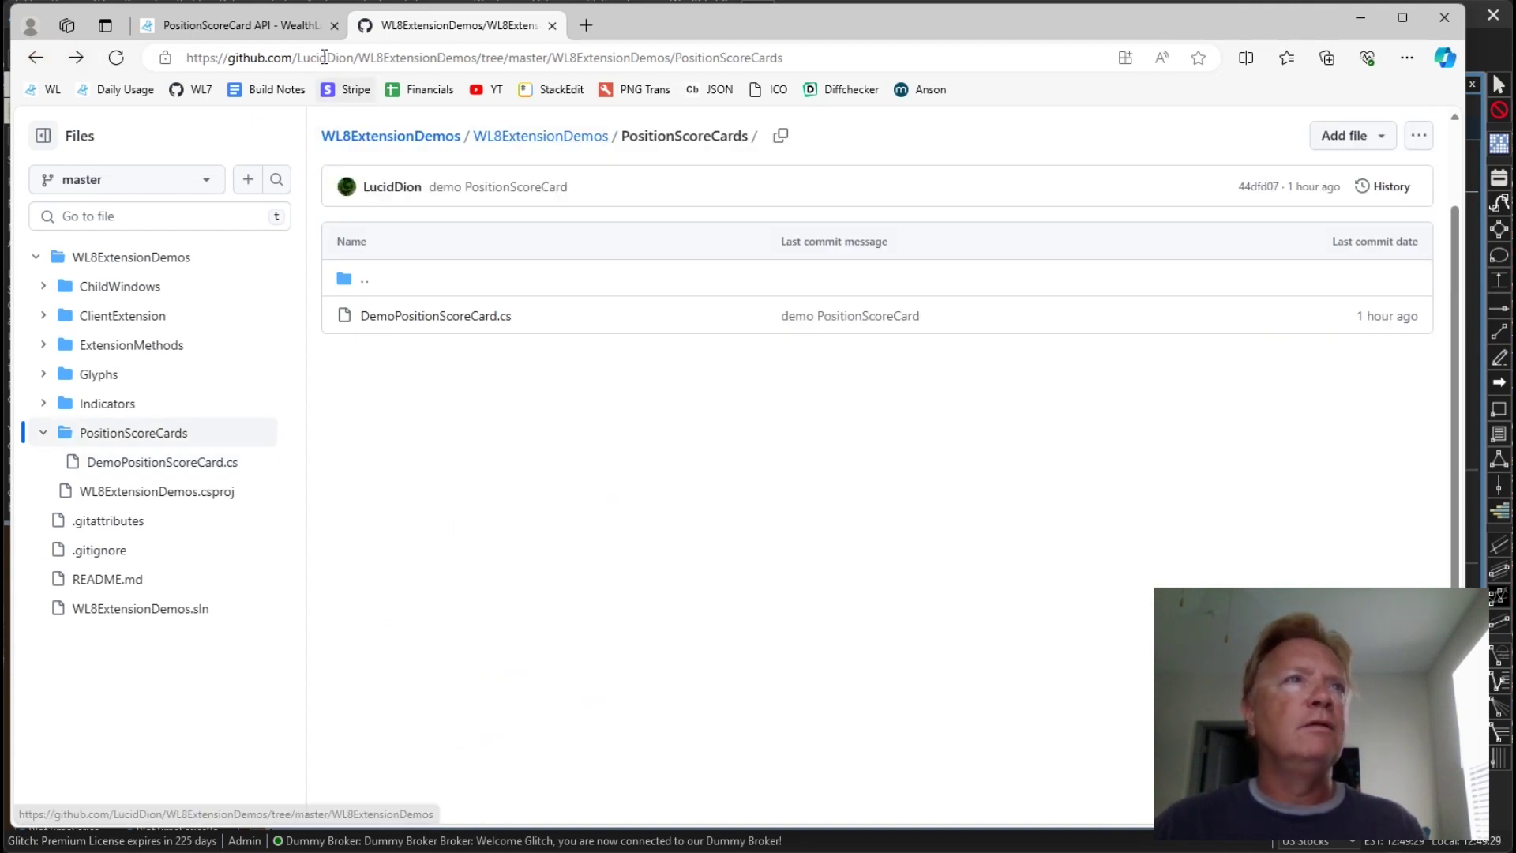
click(309, 22)
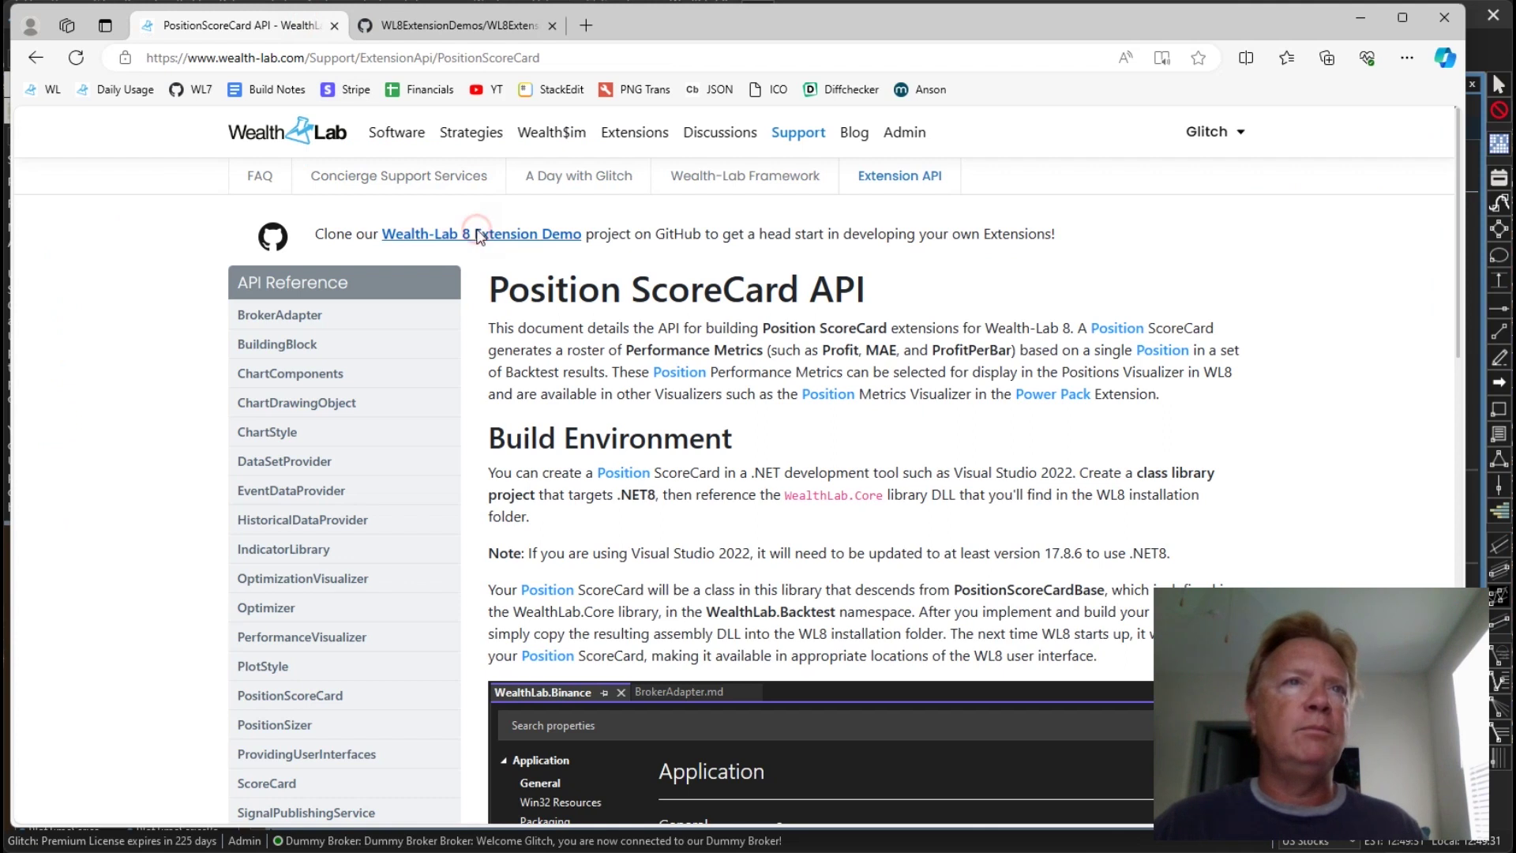
click(478, 235)
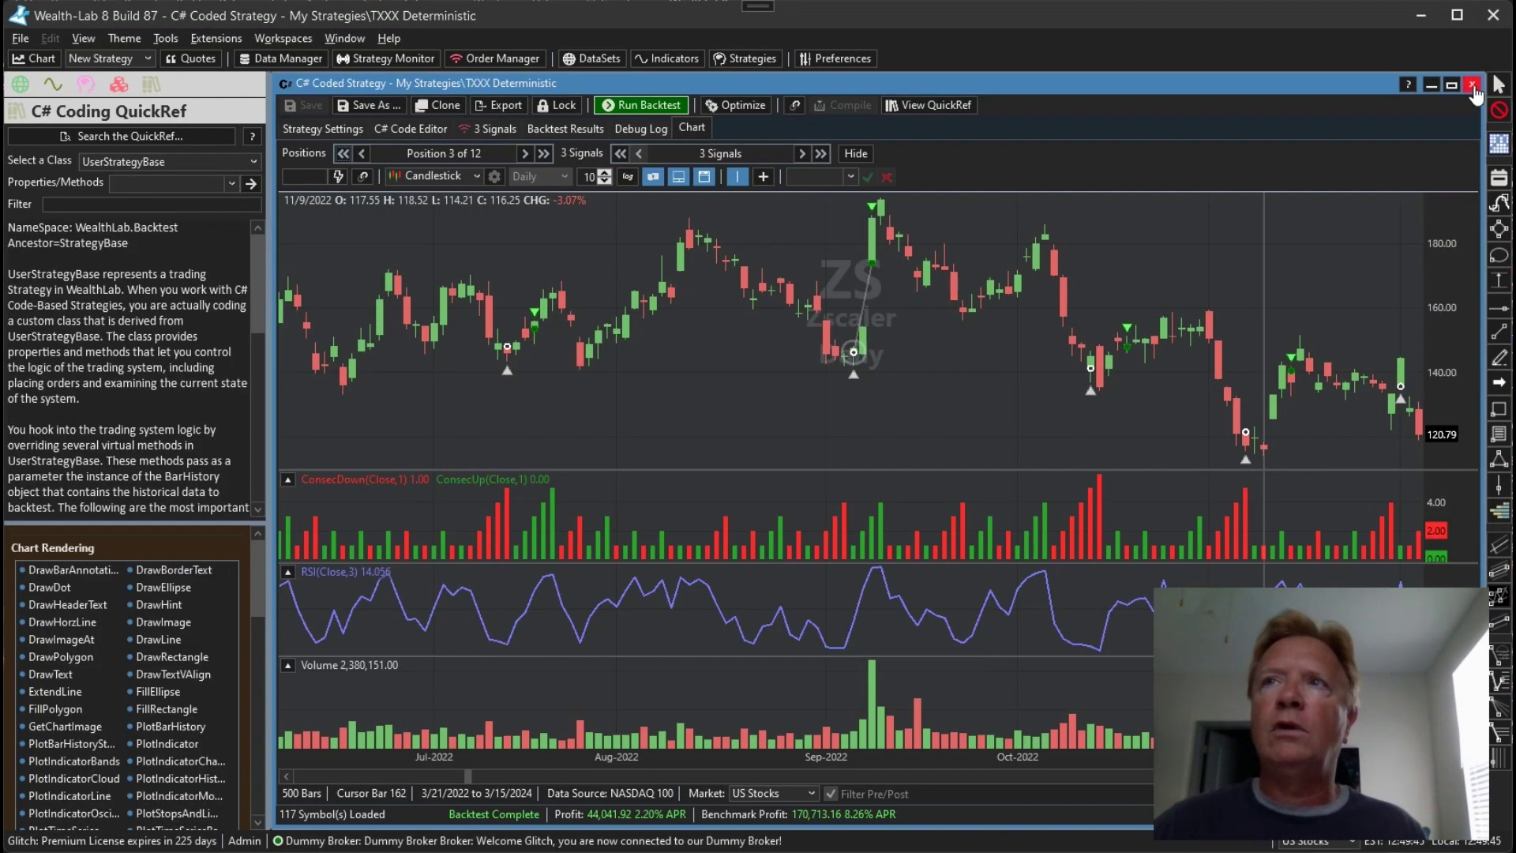
Step: Switch to Wealth-Lab 8, close the strategy window and add the Demo Position ScoreCard's StdDevReturns to the selected Position Metrics in the preferences
click(1472, 84)
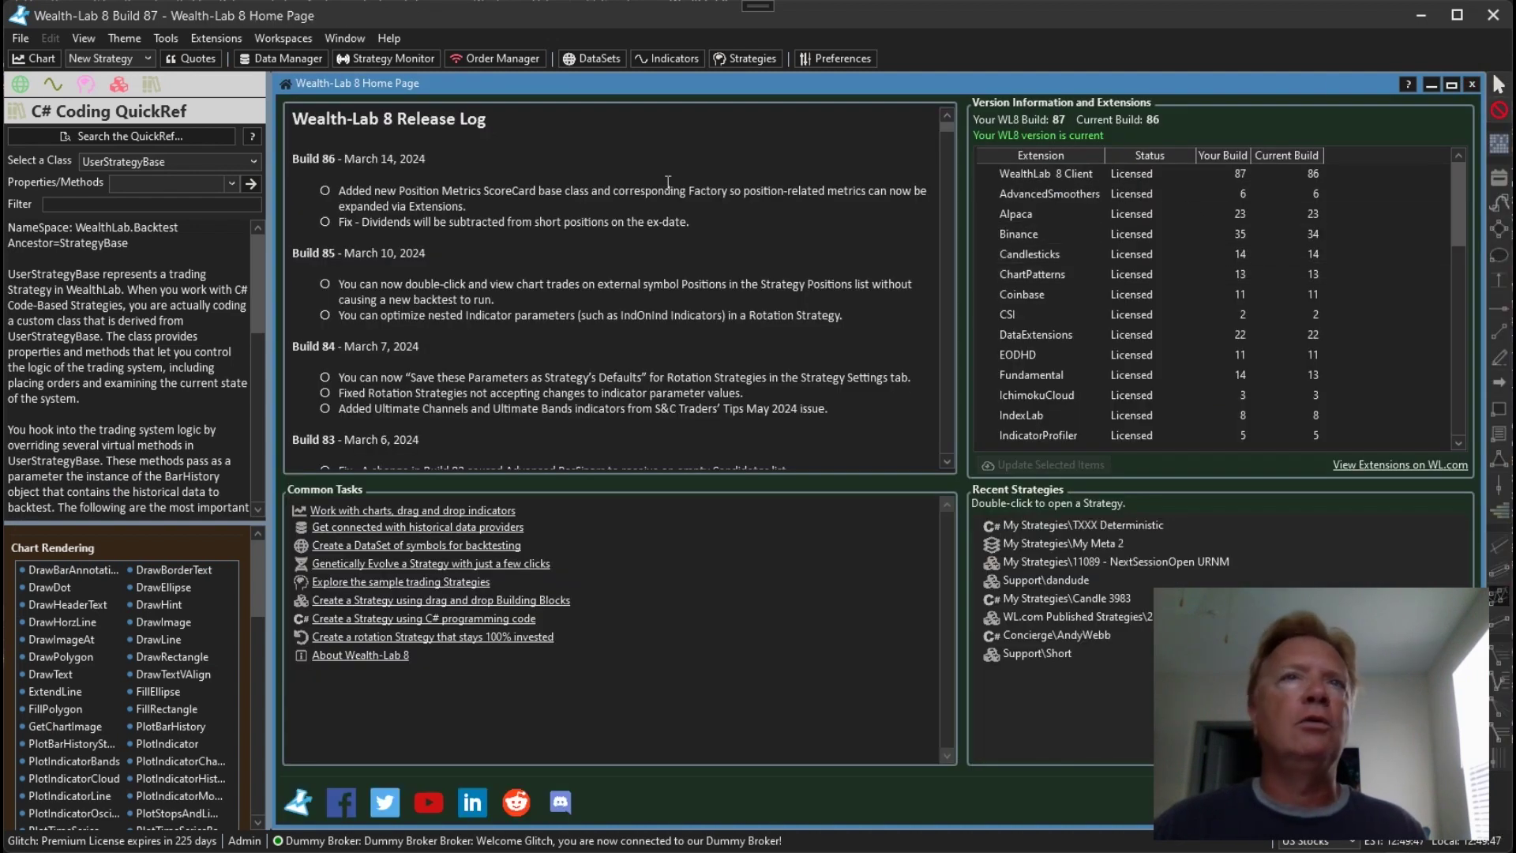
click(835, 59)
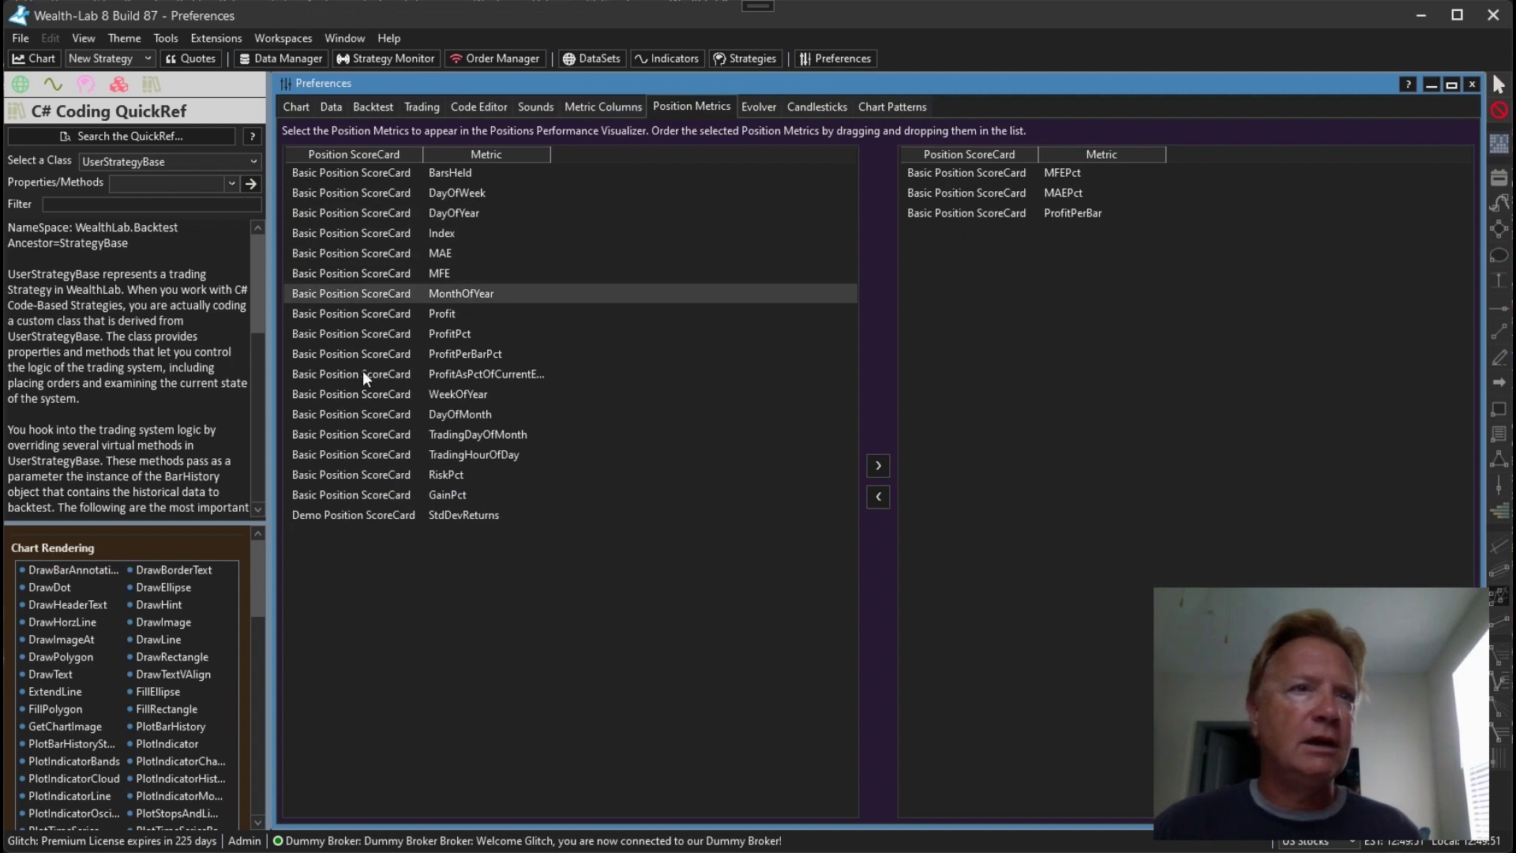
click(364, 513)
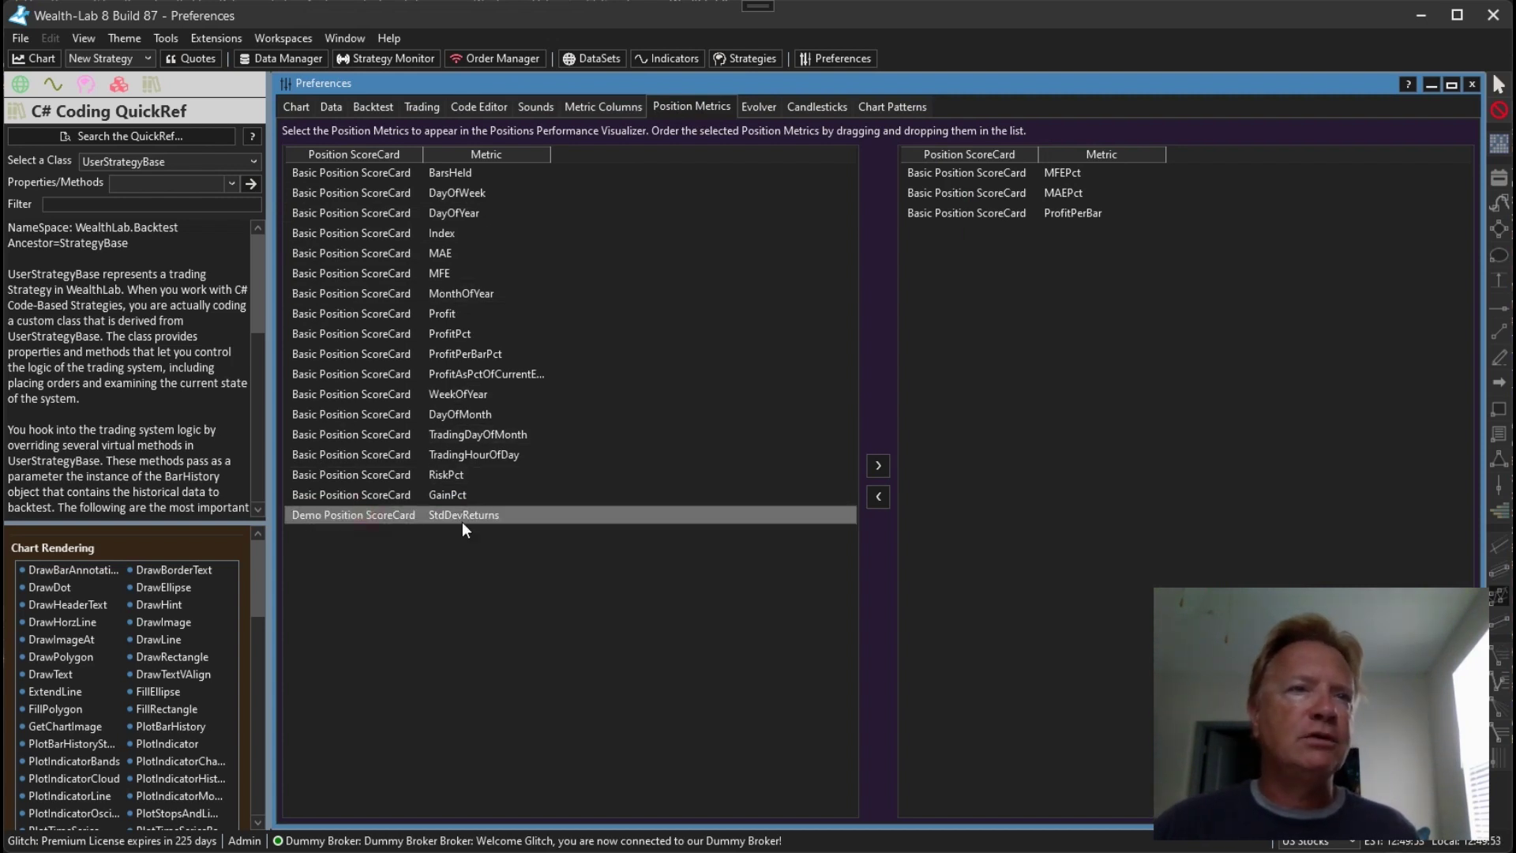
drag(447, 518, 577, 520)
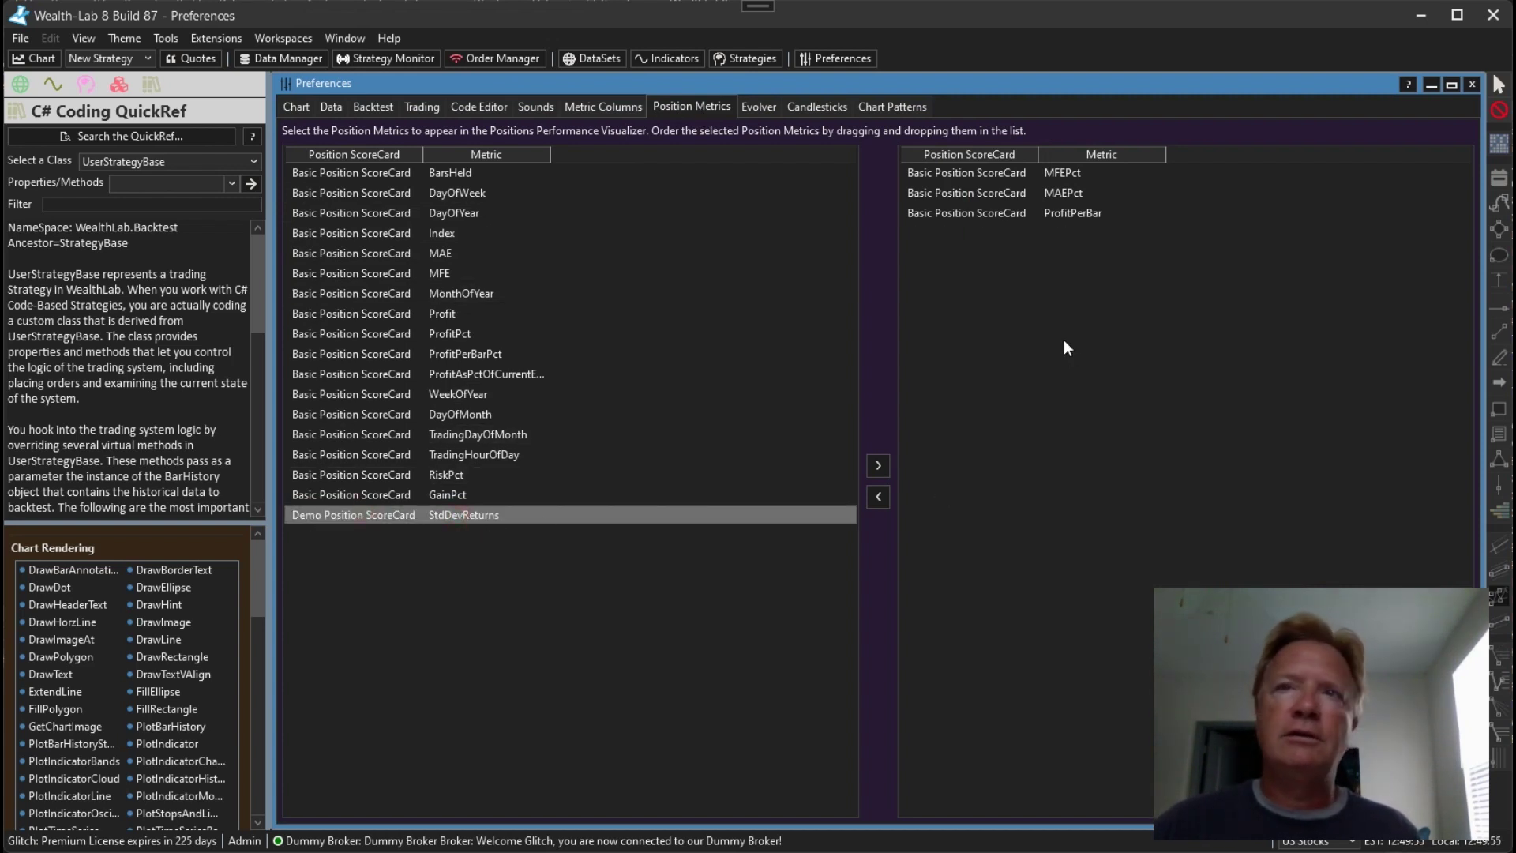
drag(1064, 341, 1064, 341)
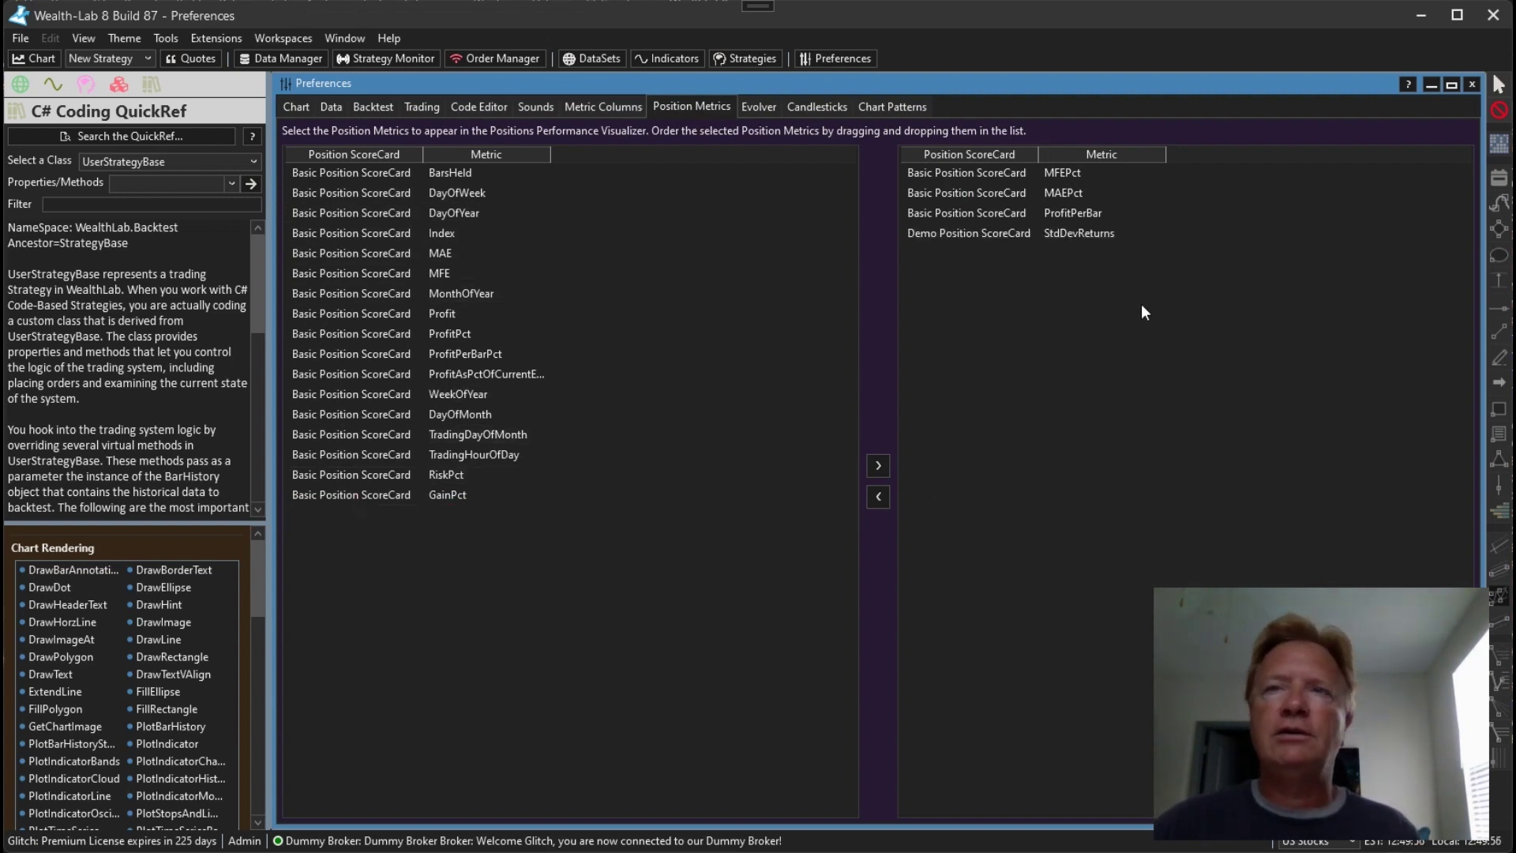
Step: Minimize the preferences, reopen the TXXX Deterministic strategy maximized and show the StdDevReturns column in its positions list
click(1430, 85)
click(985, 463)
double_click(985, 463)
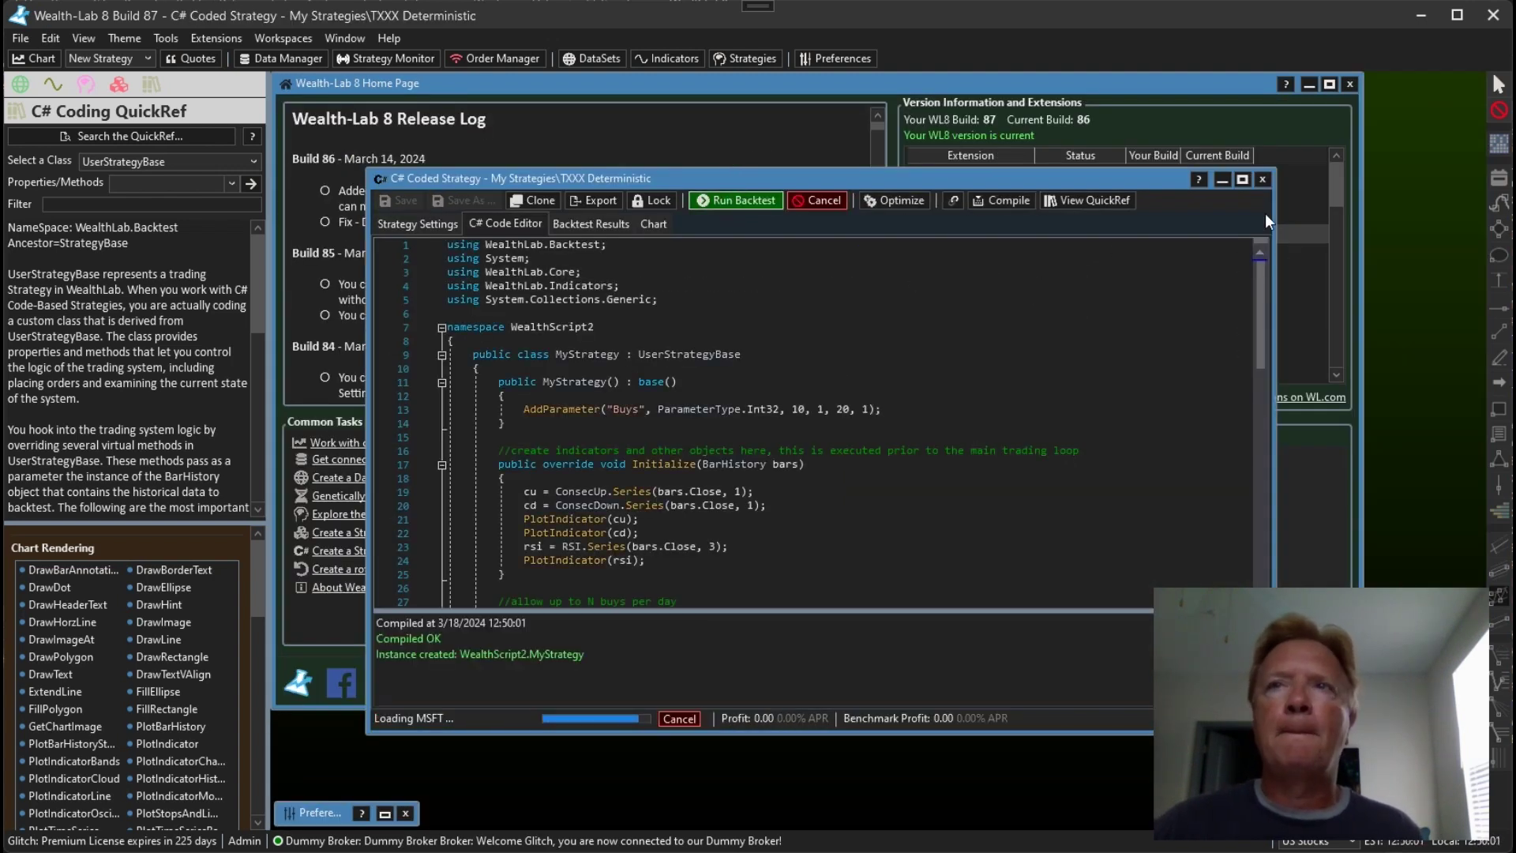
click(1242, 179)
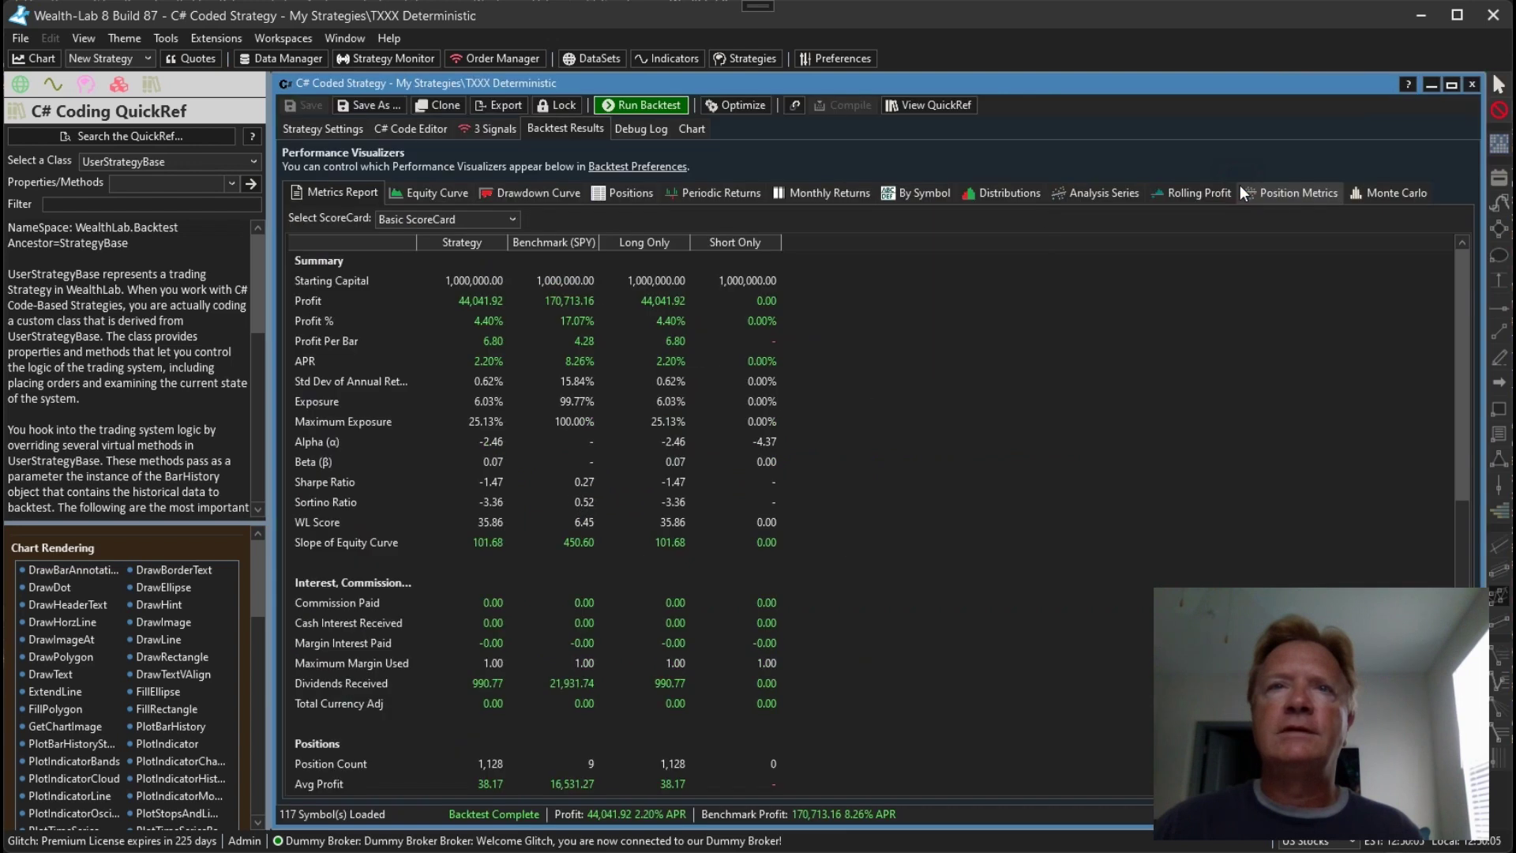
click(627, 194)
drag(766, 798, 1072, 802)
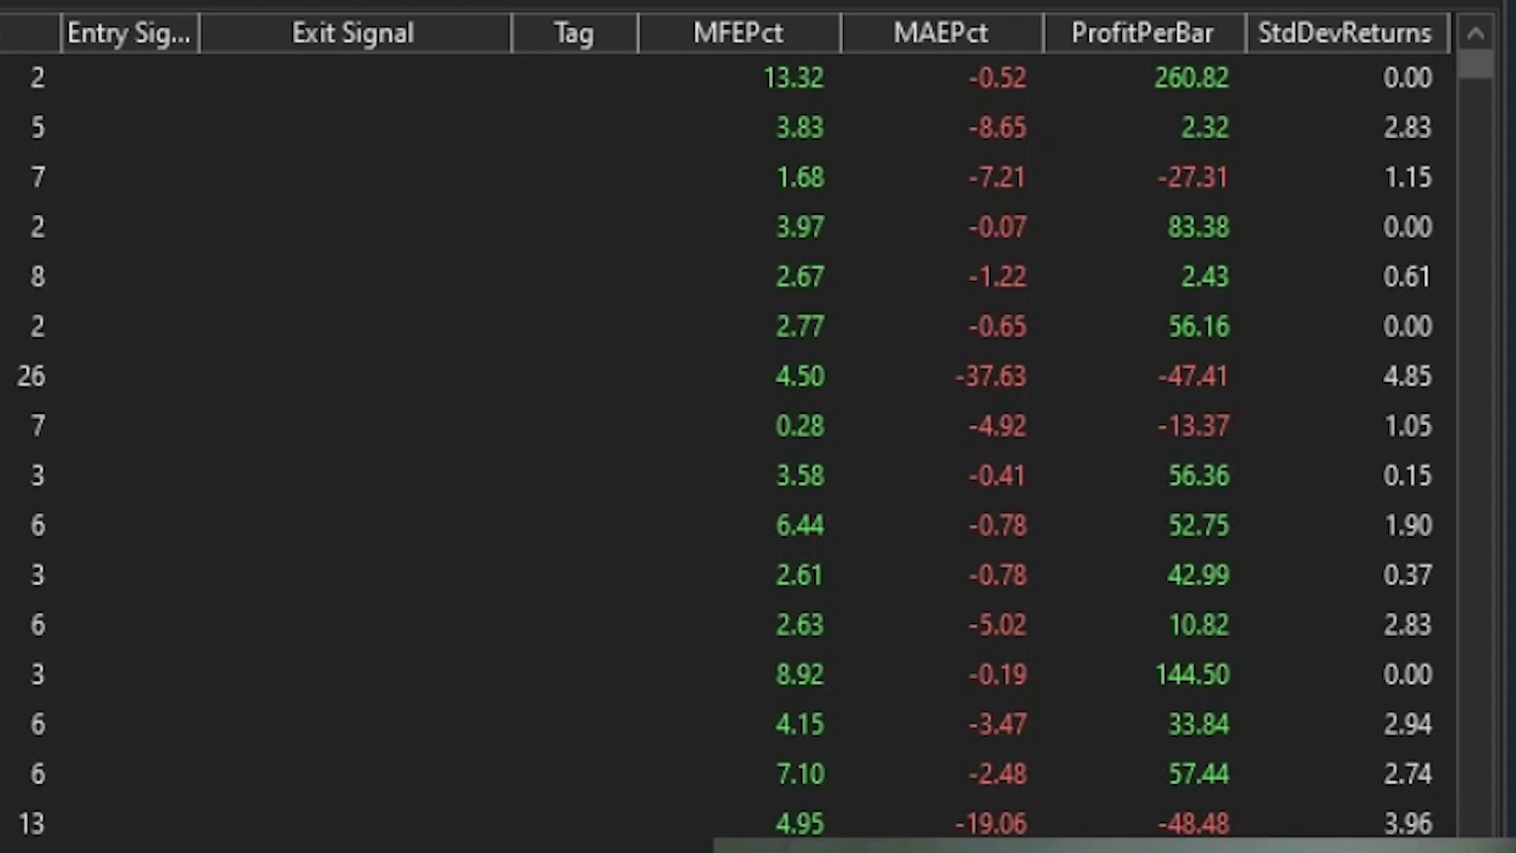
Step: Sort the positions by StdDevReturns in descending order and open the top position on the chart
click(1344, 31)
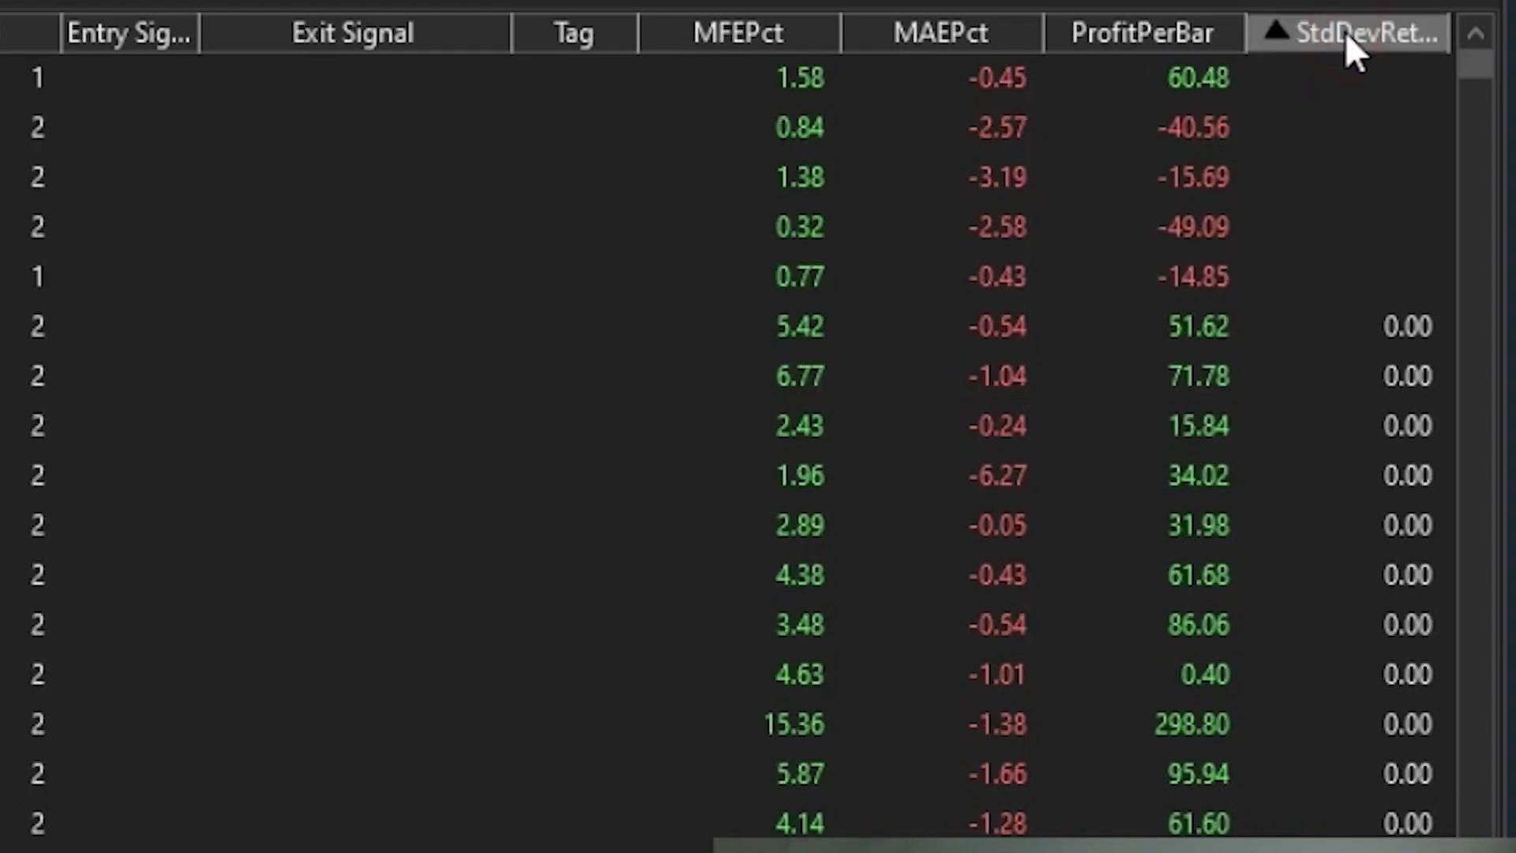
click(1342, 31)
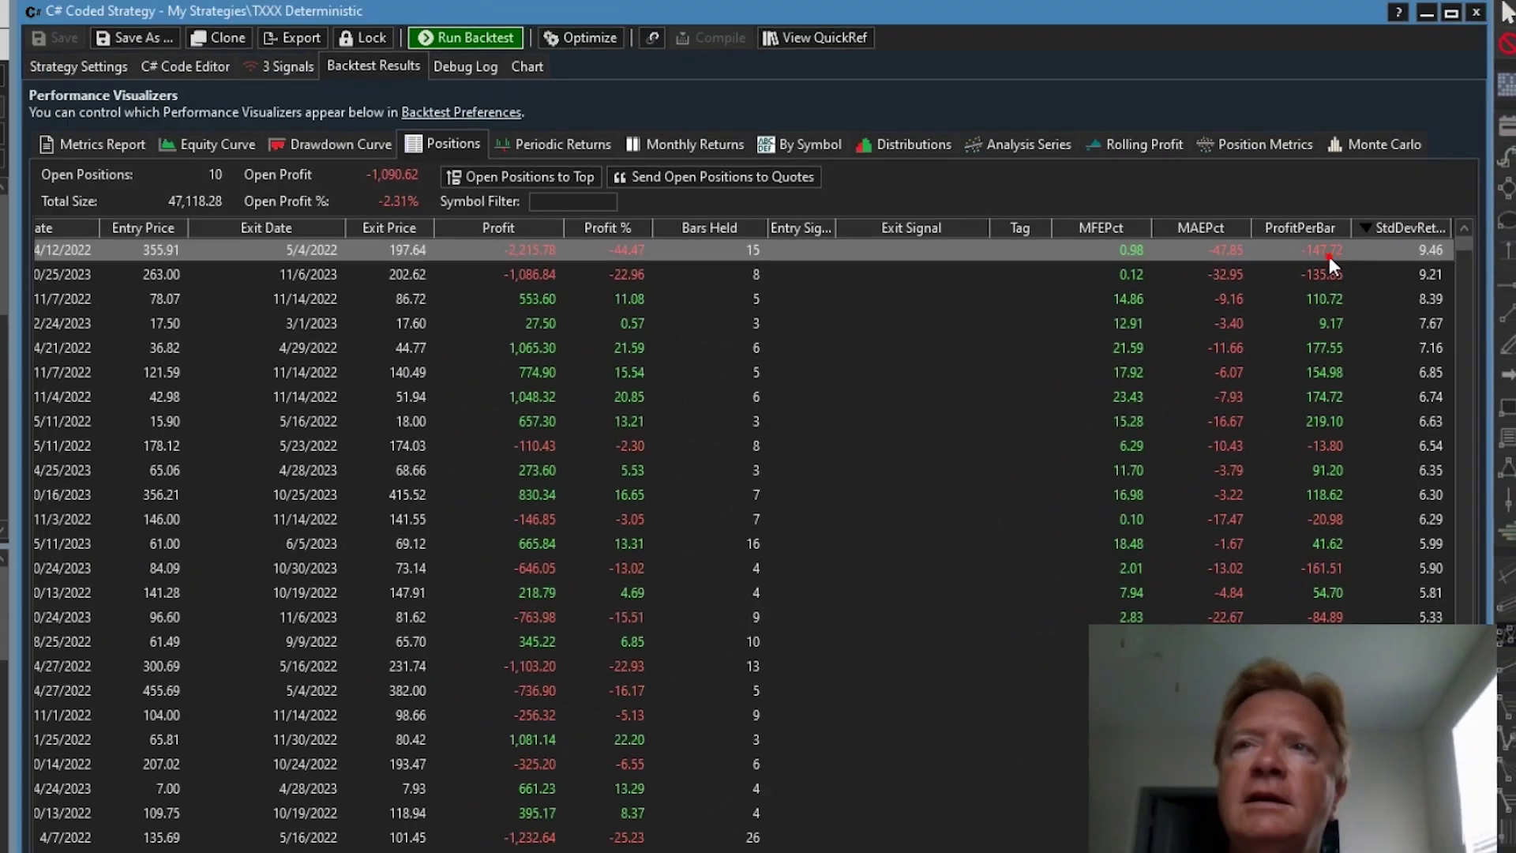
double_click(1329, 255)
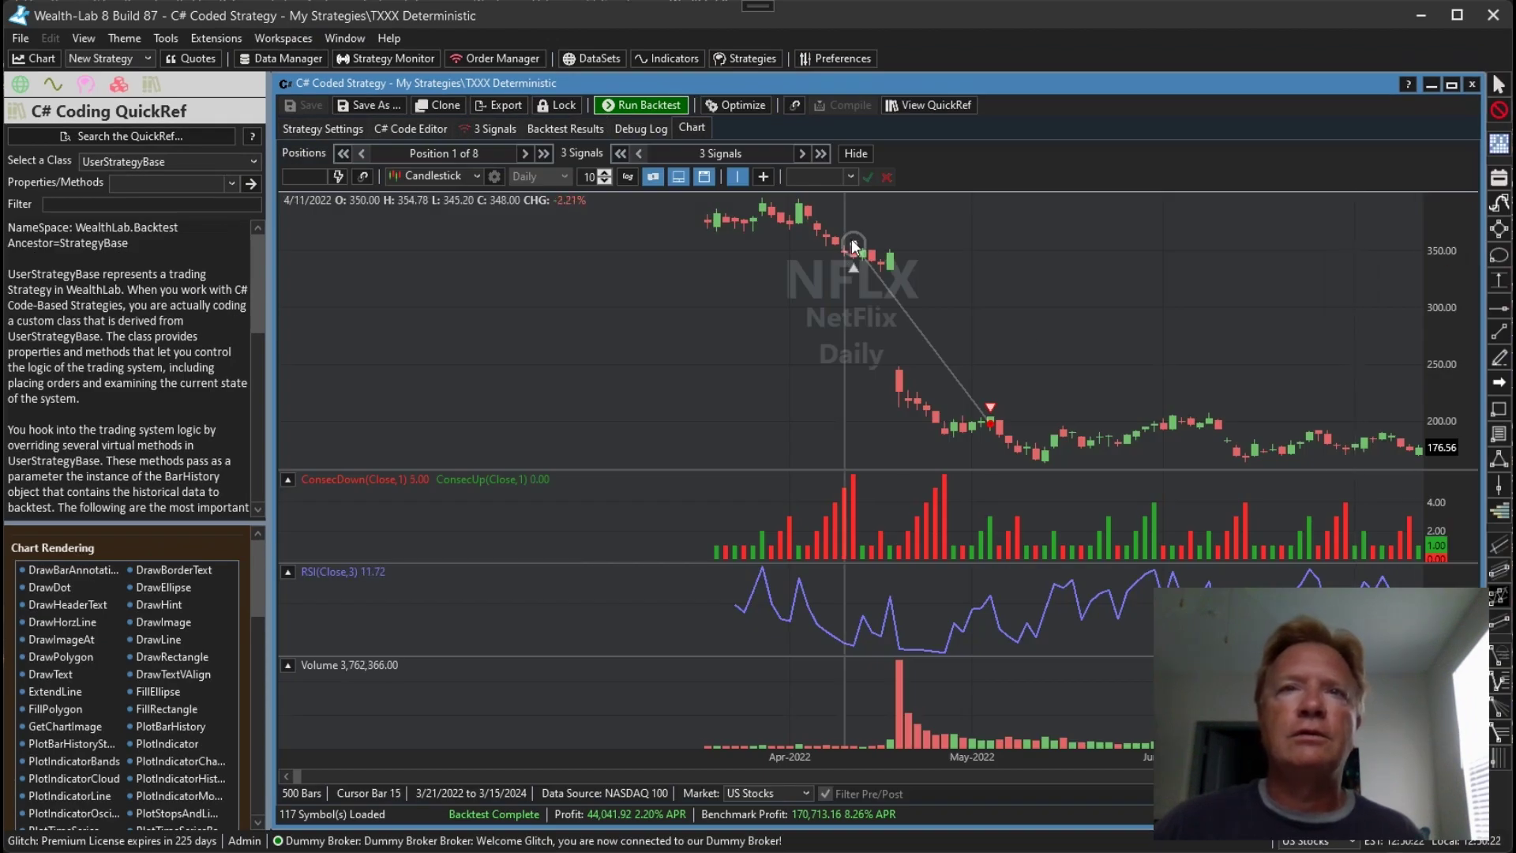
Step: Step the chart cursor bar by bar through the NFLX position to examine its price moves after entry
key(Right)
key(Right)
key(Right)
key(Right)
key(Right)
key(Right)
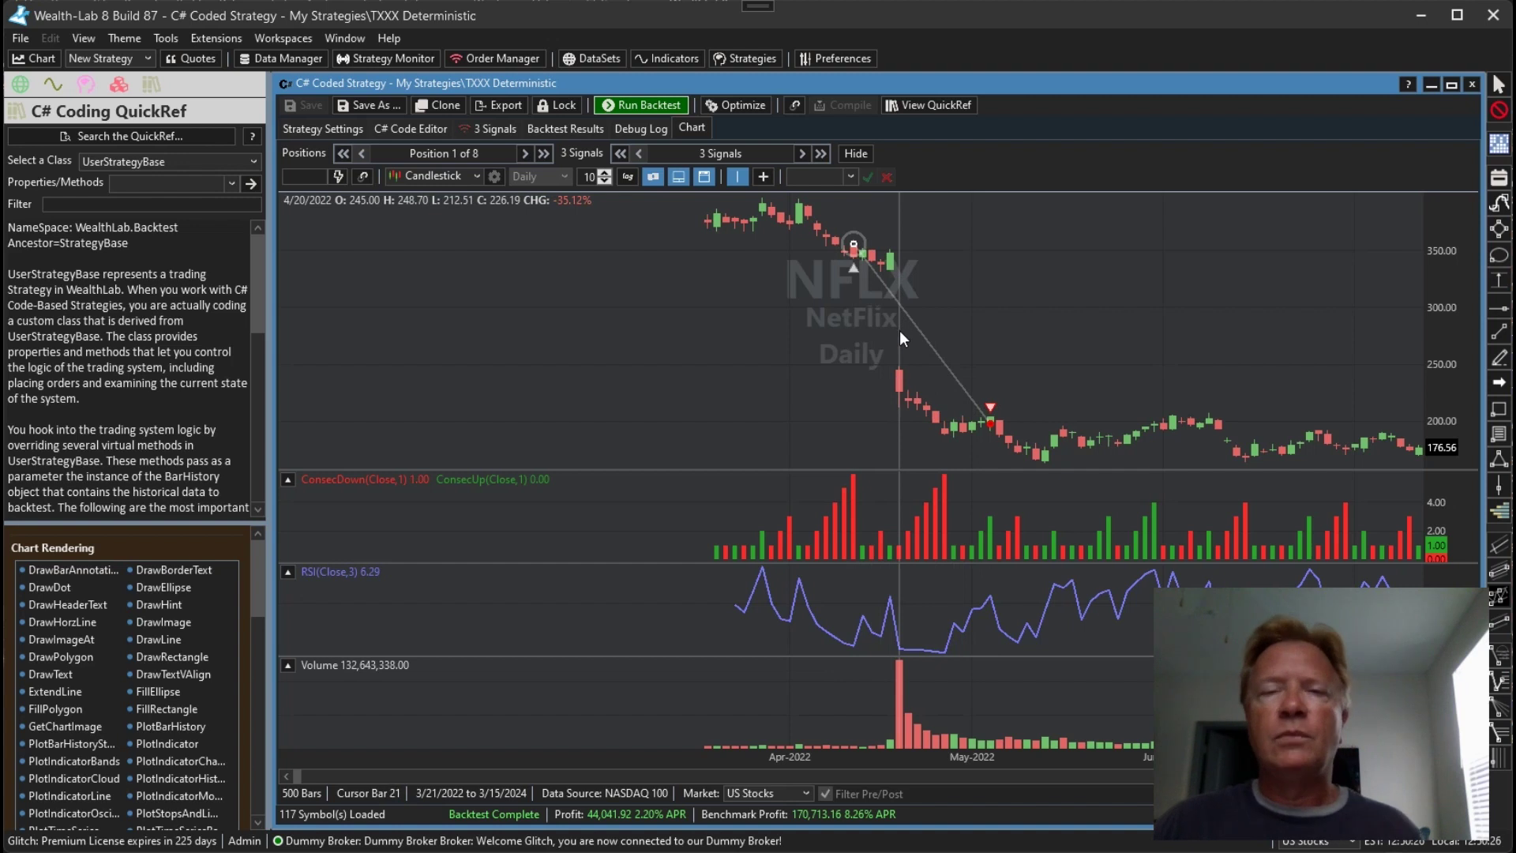
key(Right)
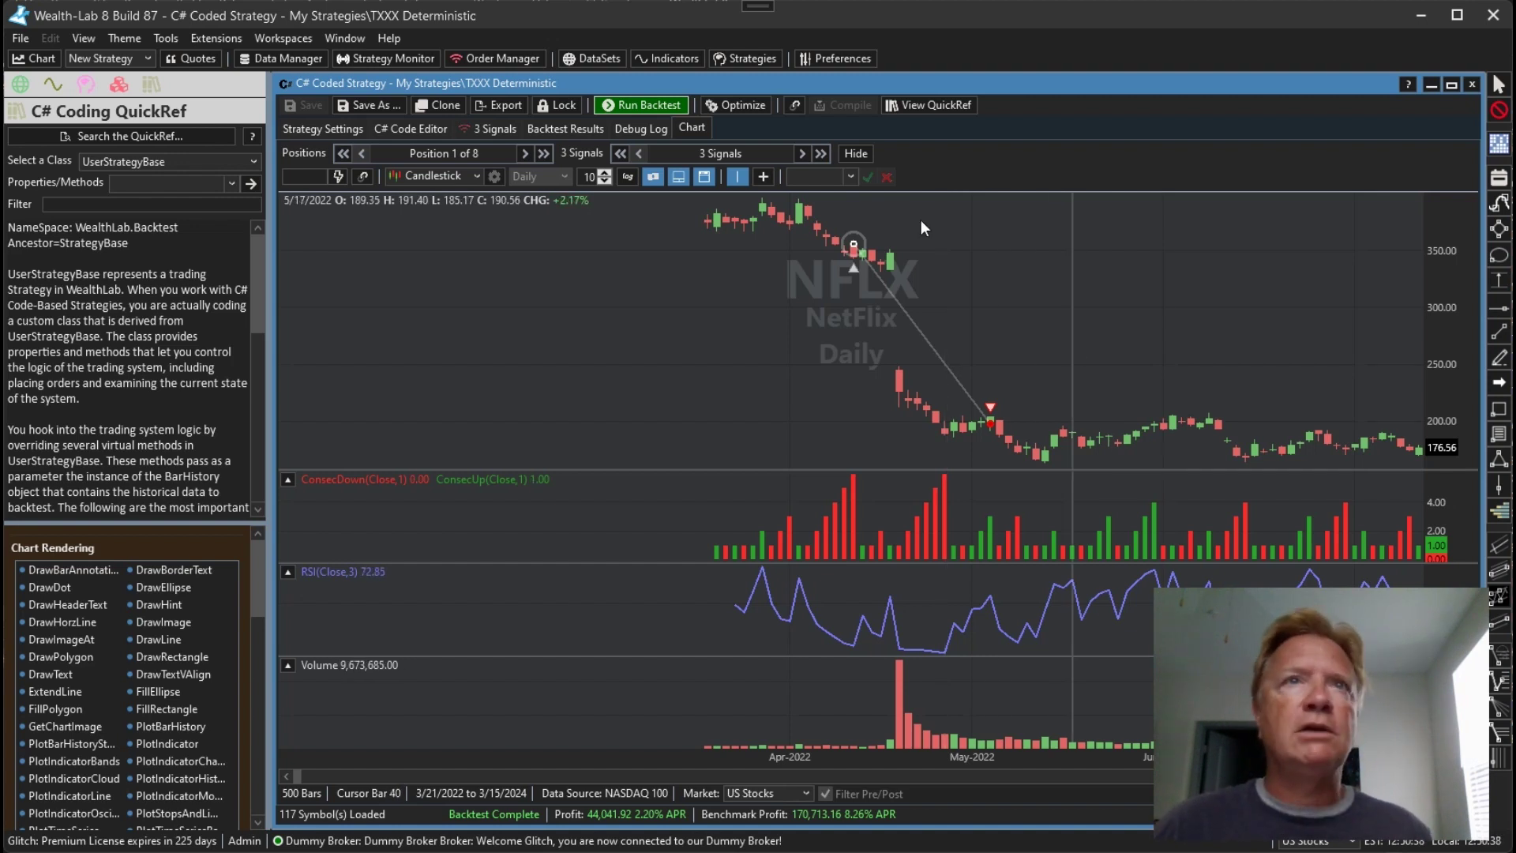
Step: Return to the backtest results and open the Position Metrics visualizer
click(596, 131)
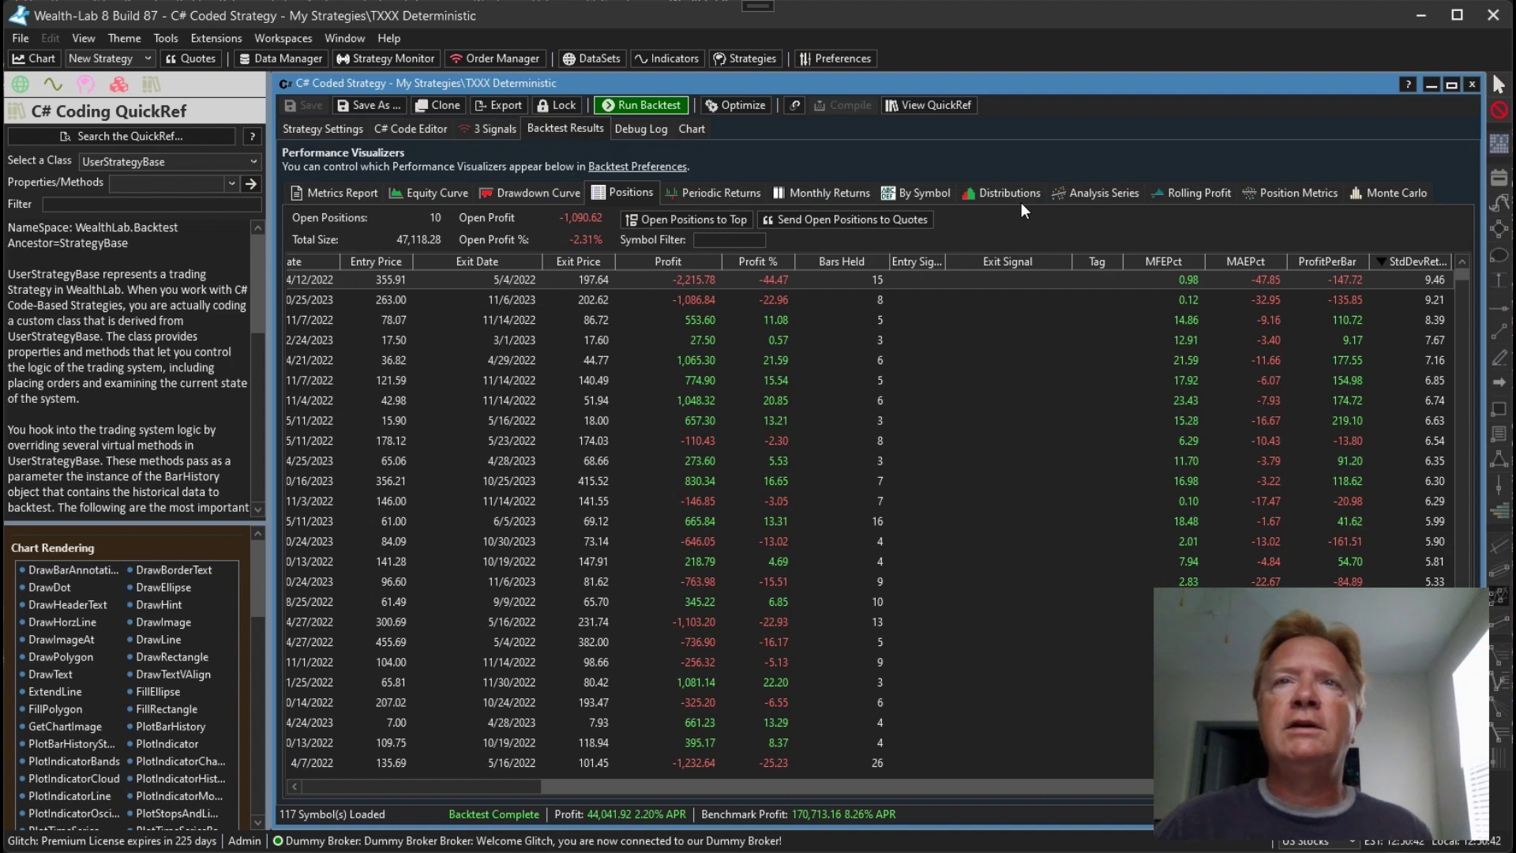
click(1301, 192)
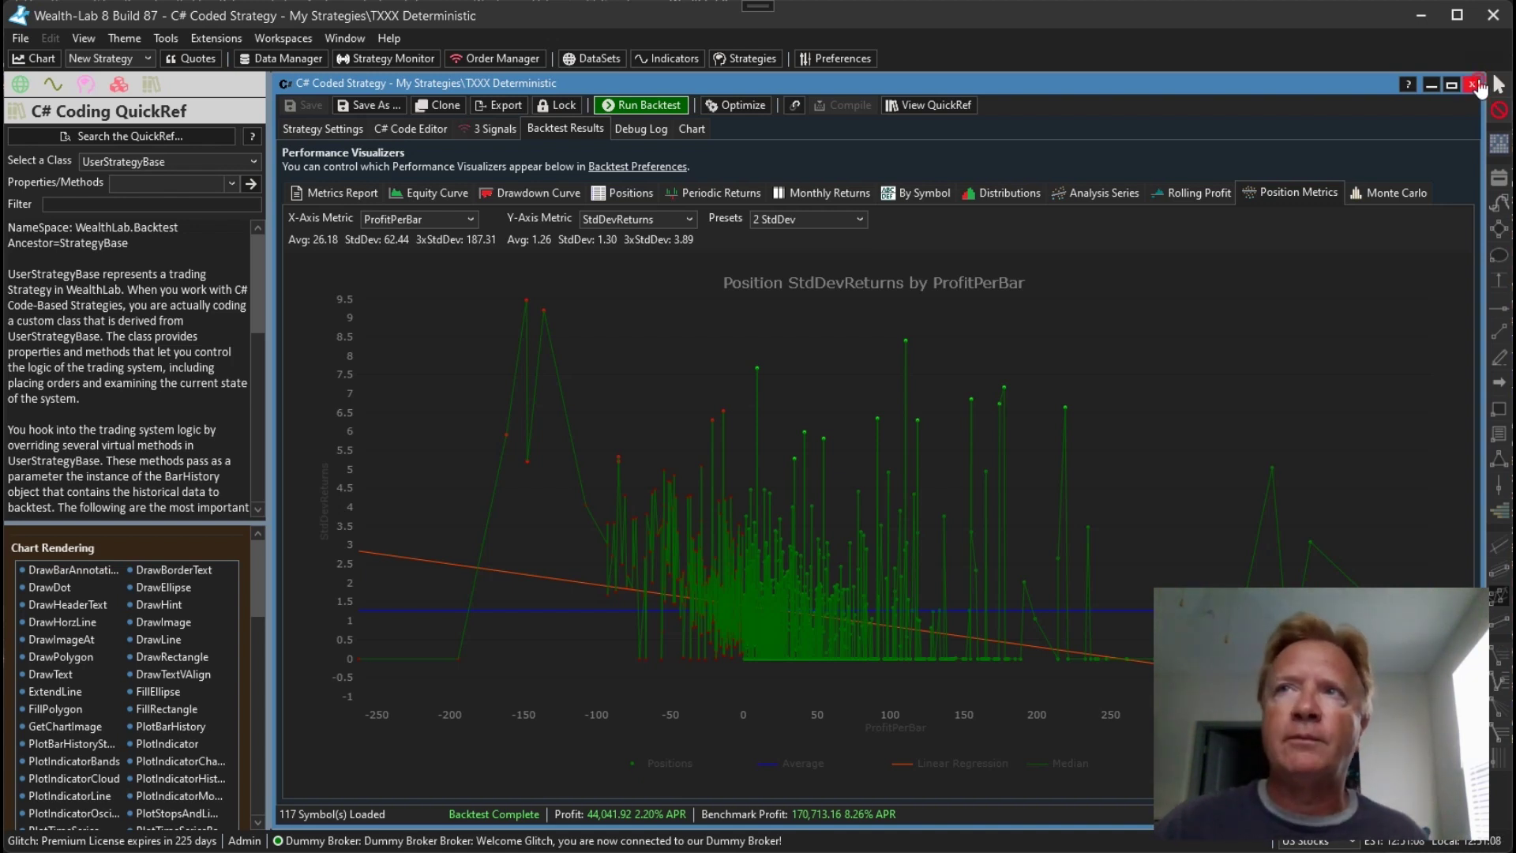
Step: Close the open strategy windows and the preferences to clear the workspace
click(1475, 85)
click(1472, 84)
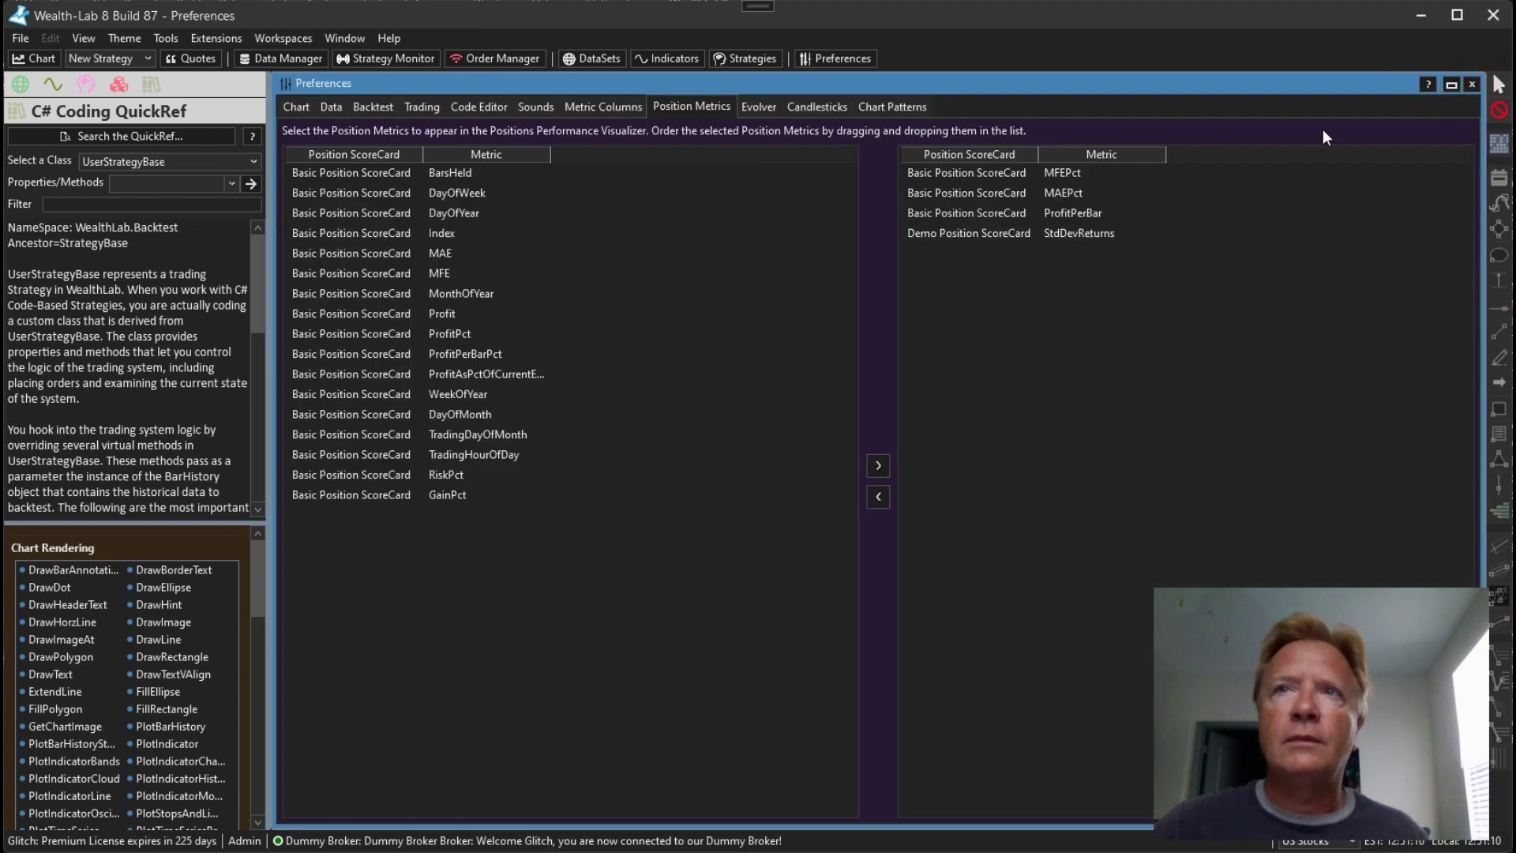
click(1476, 87)
Step: Open the Moscow ASCII DataSet's configuration, examine its pages through the default market selection, and cancel the dialog
click(83, 84)
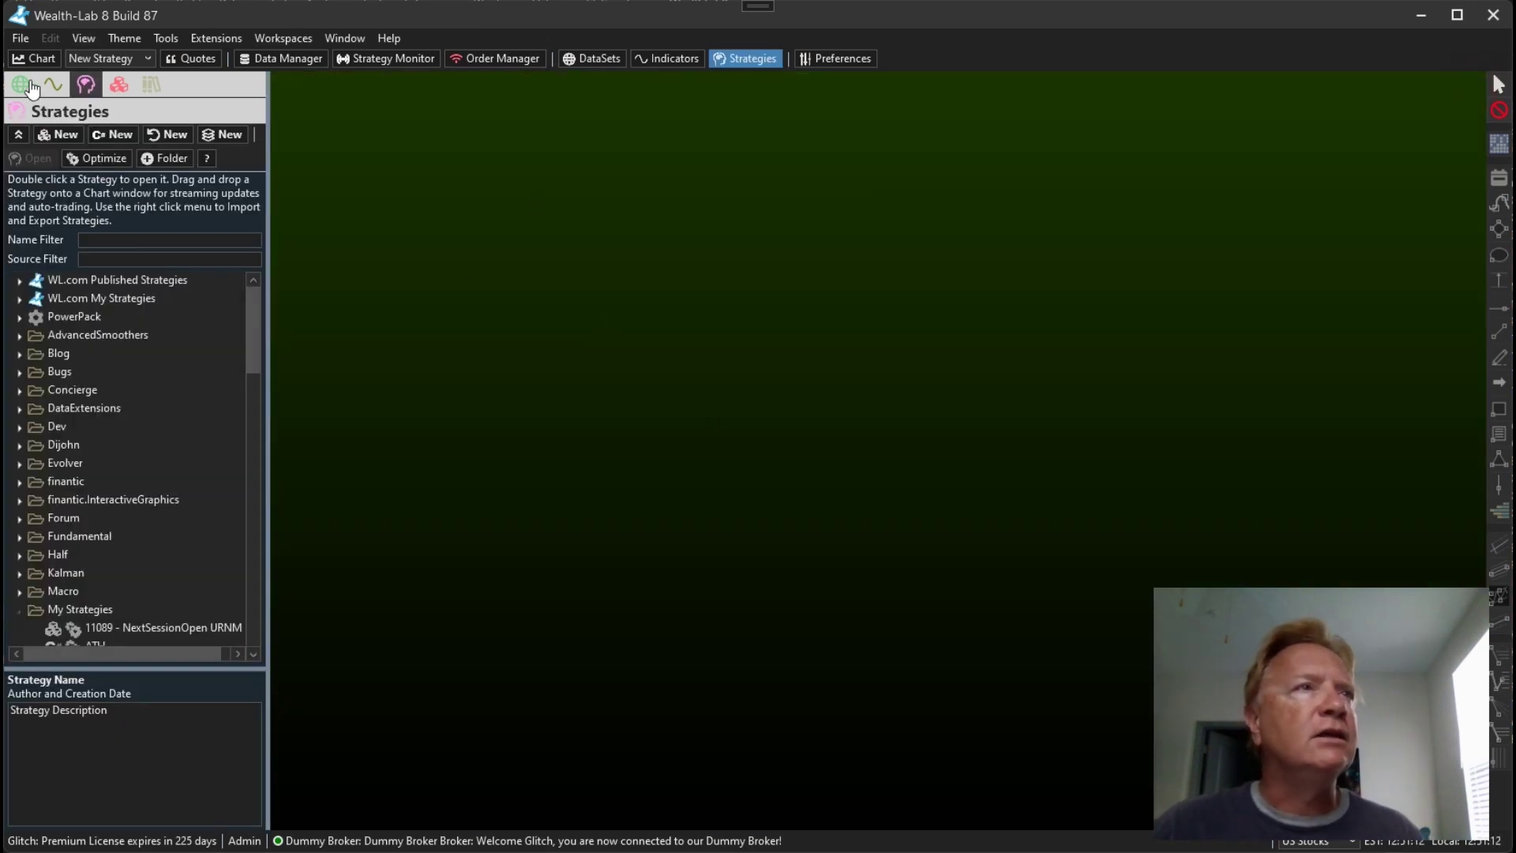
click(30, 83)
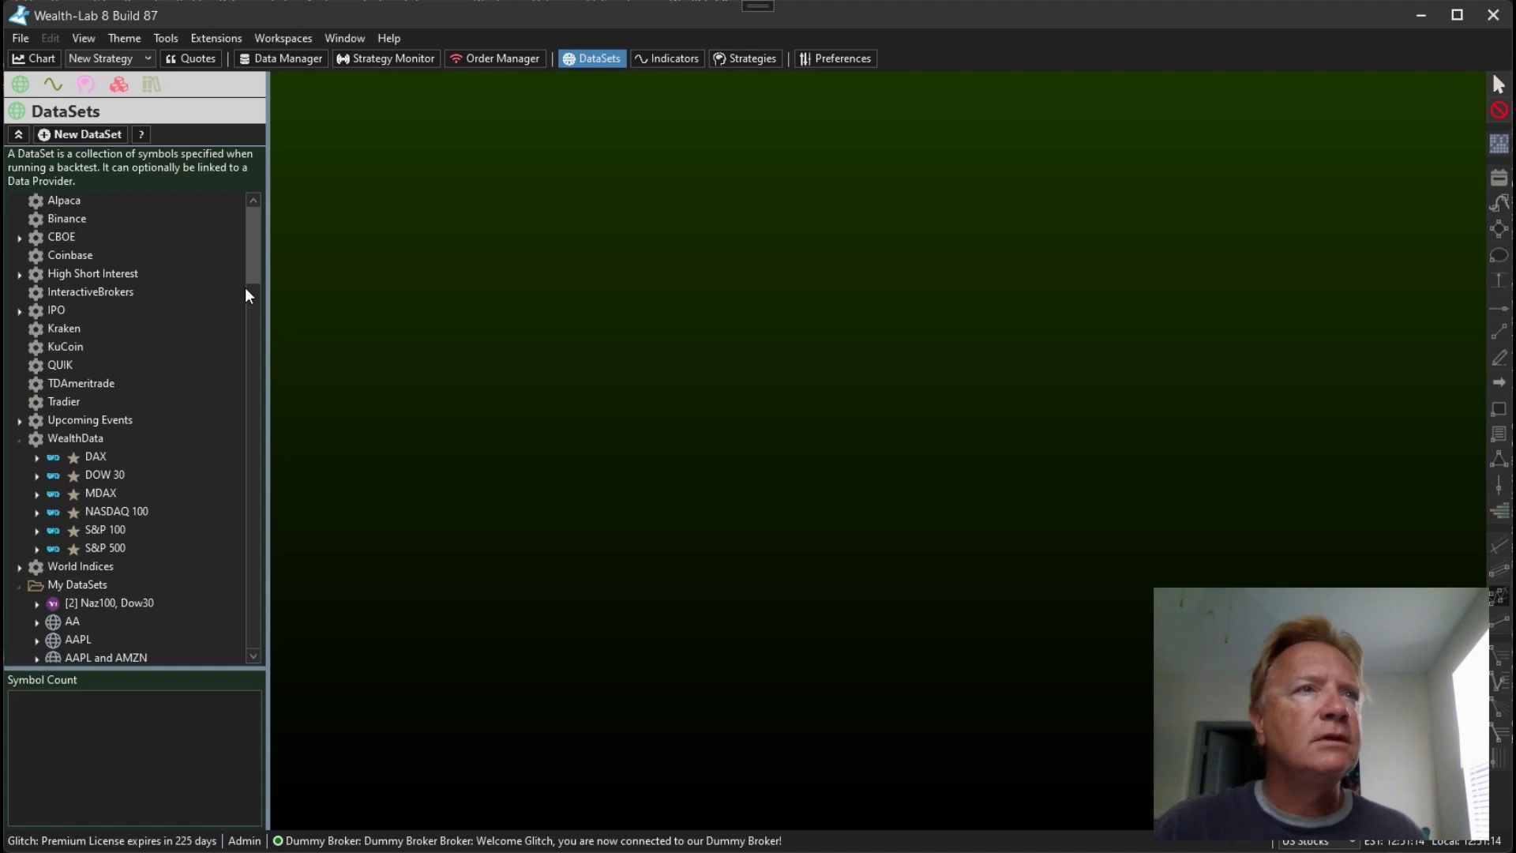
drag(249, 295, 251, 464)
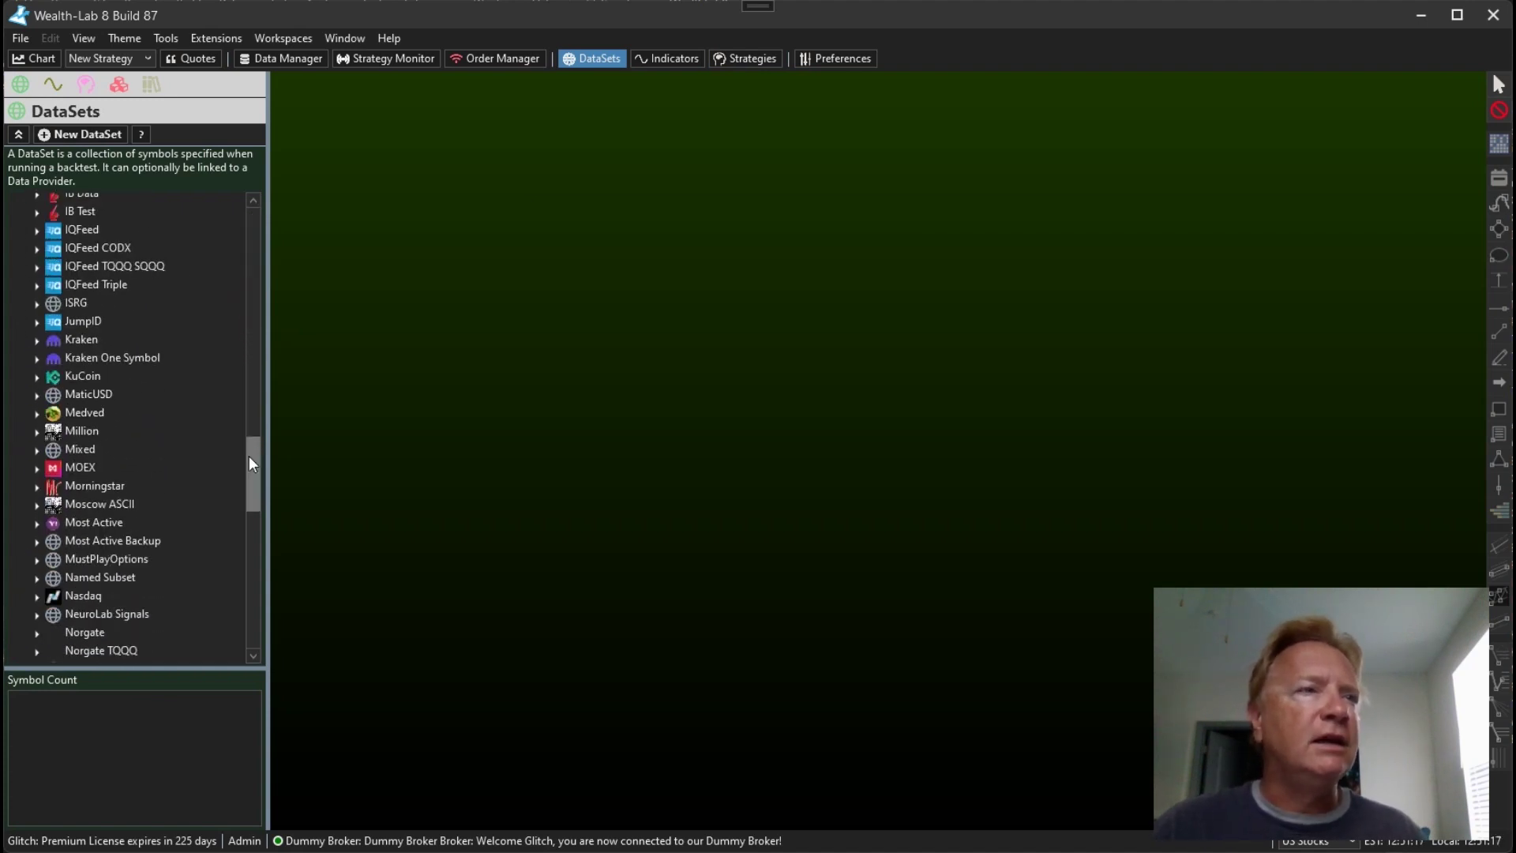
right_click(121, 505)
click(180, 581)
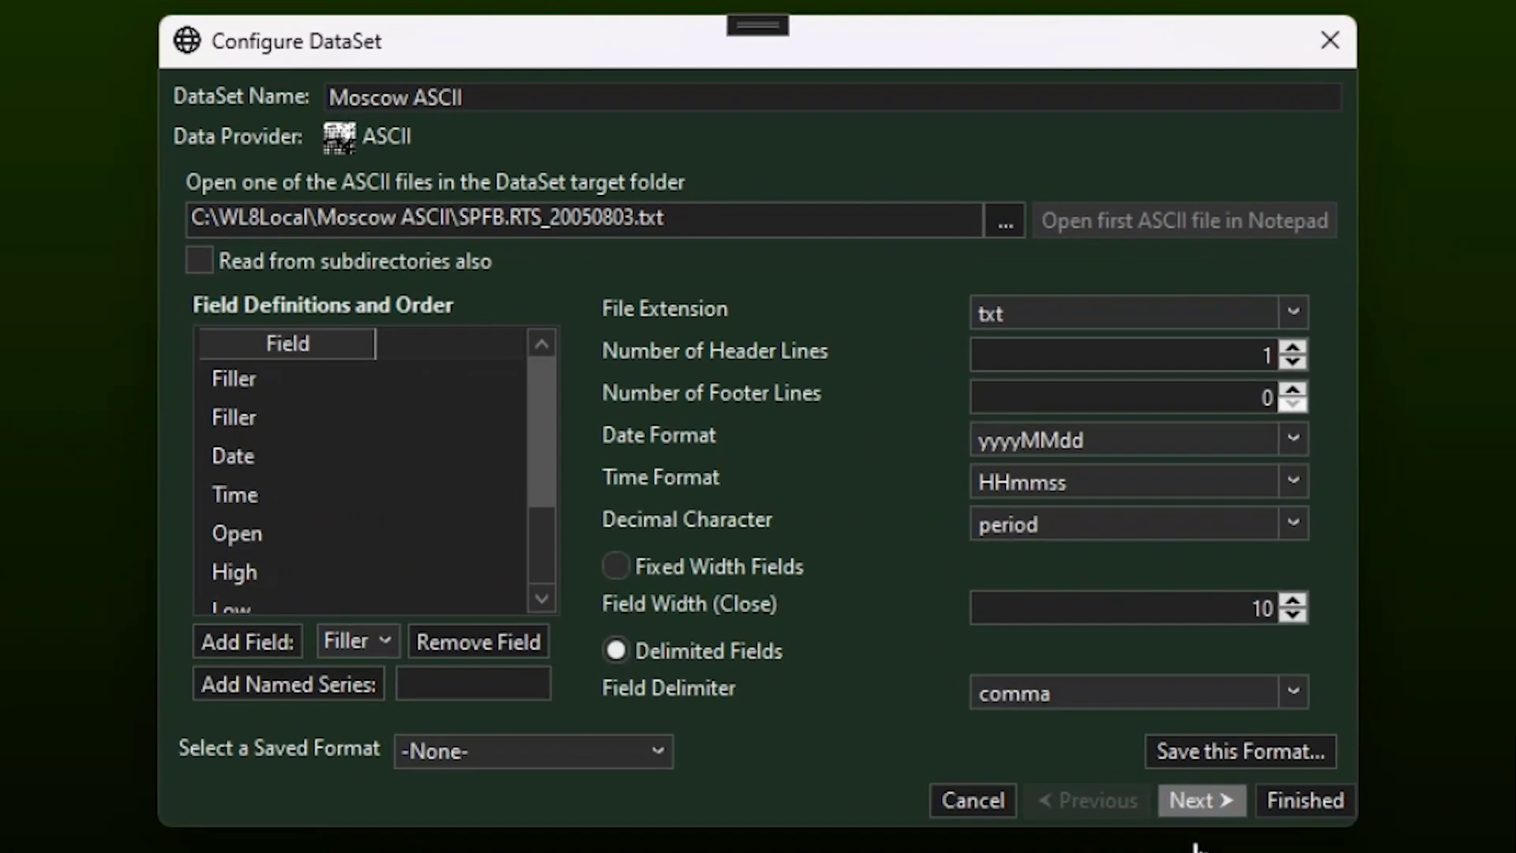
click(1224, 825)
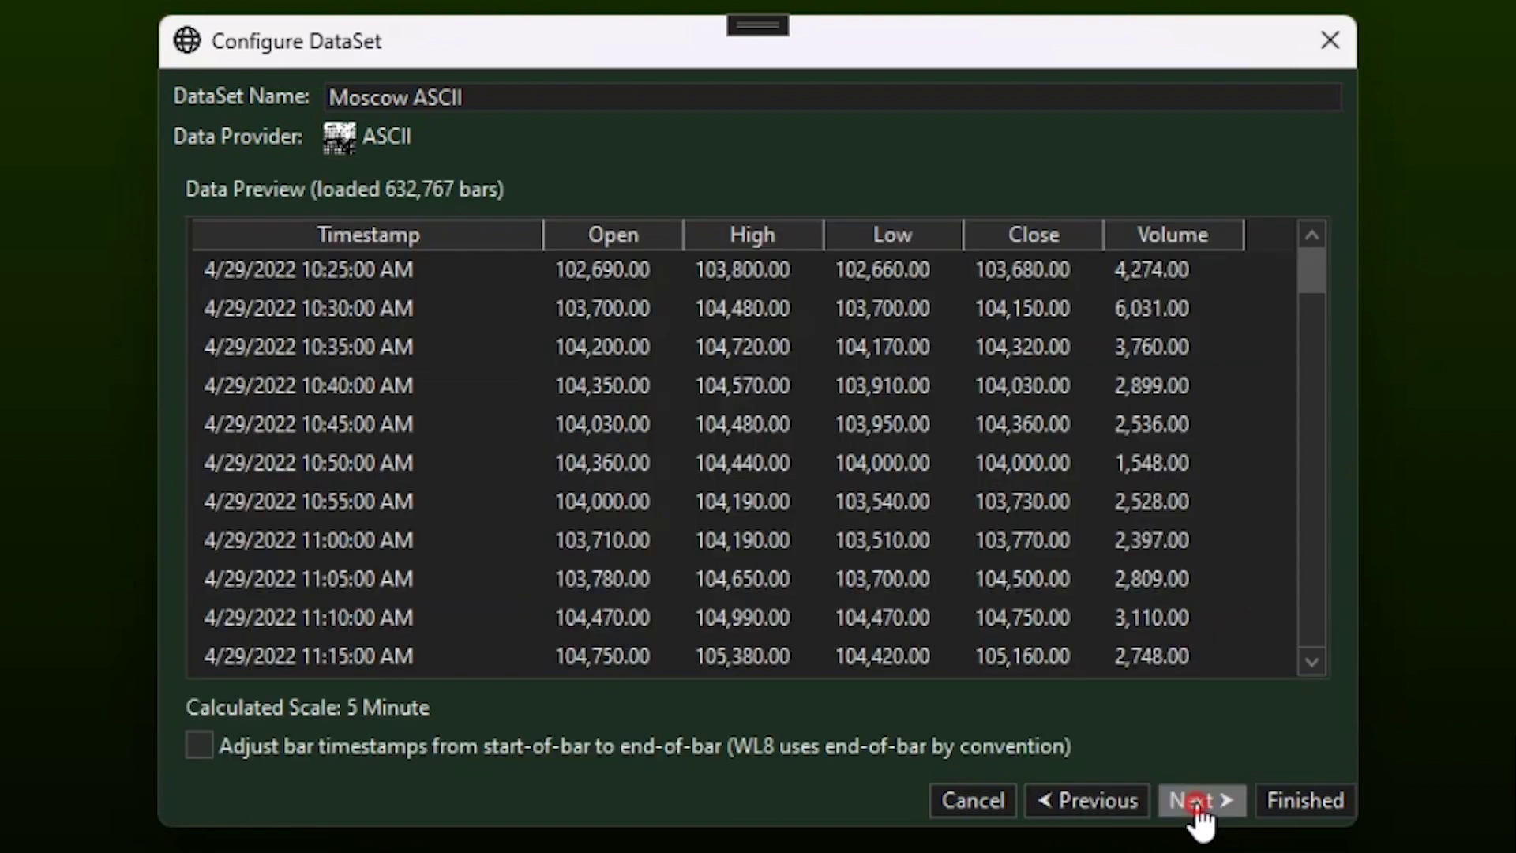
click(1194, 815)
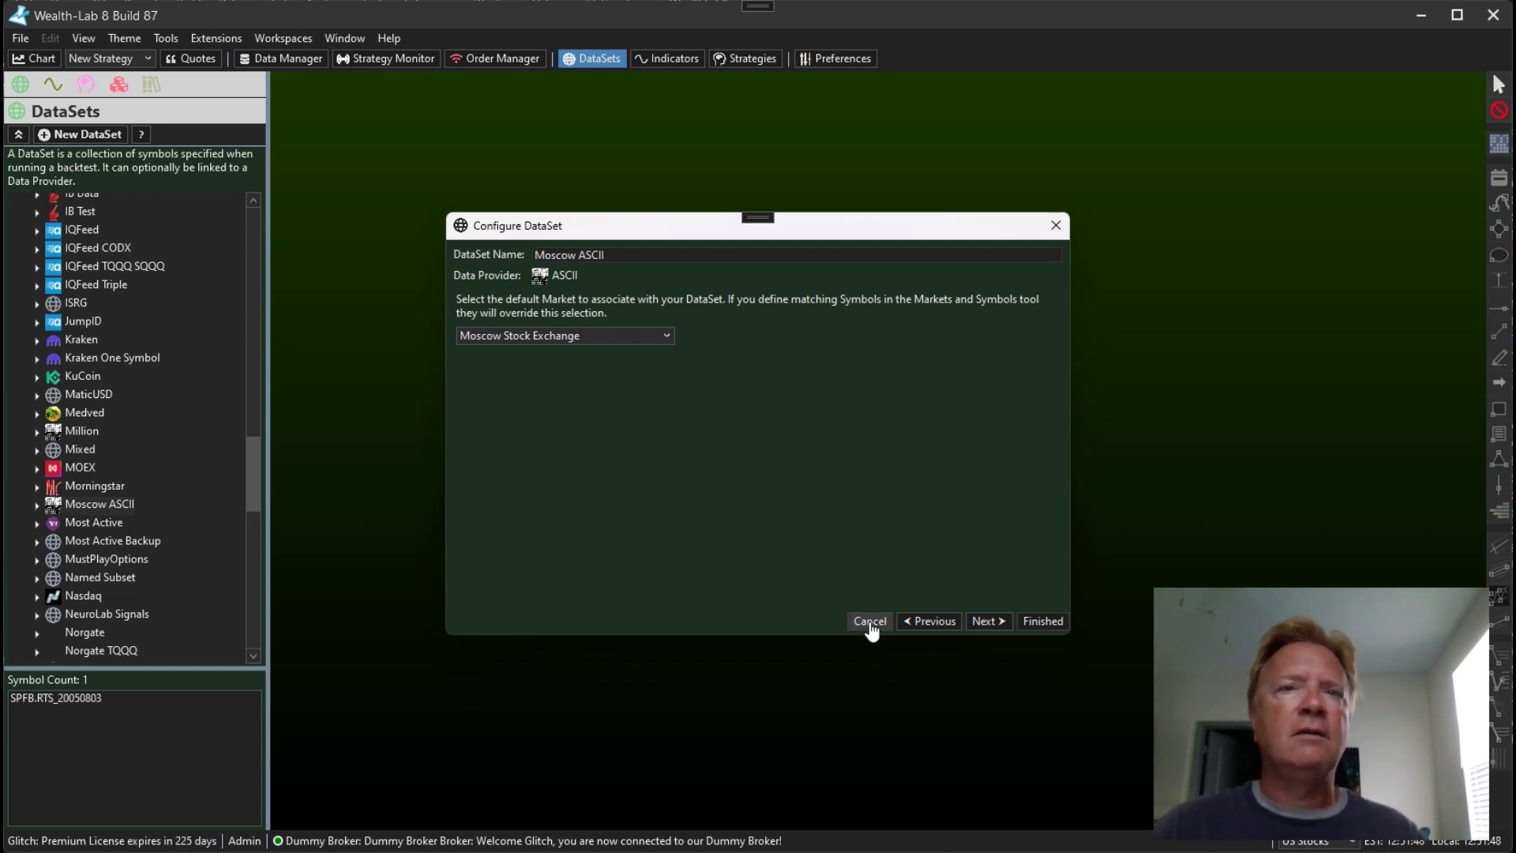
click(870, 622)
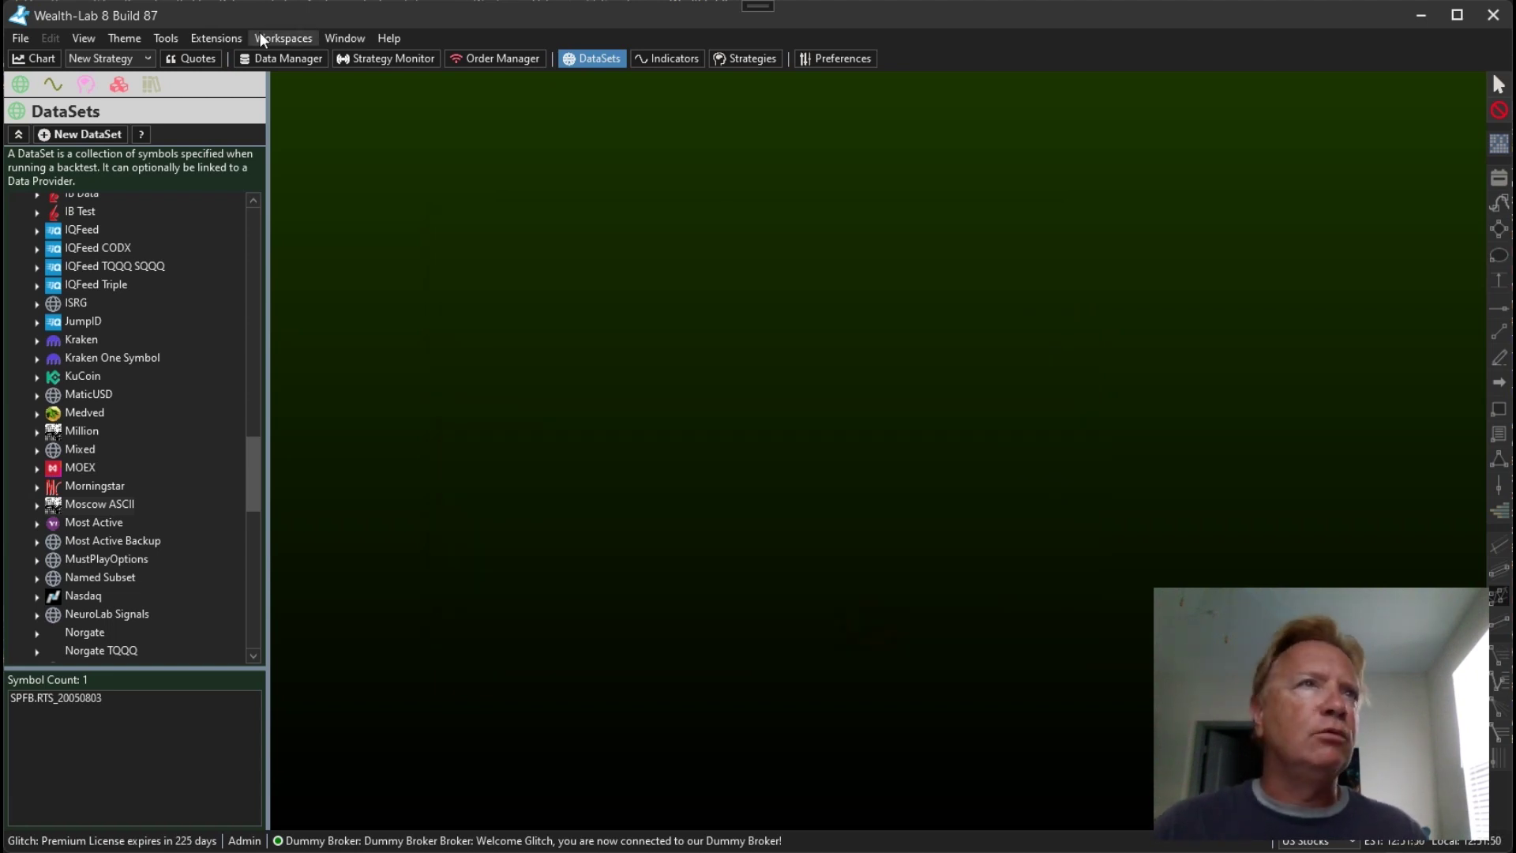
Step: Examine the symbol definitions in Markets and Symbols and close that window
click(169, 38)
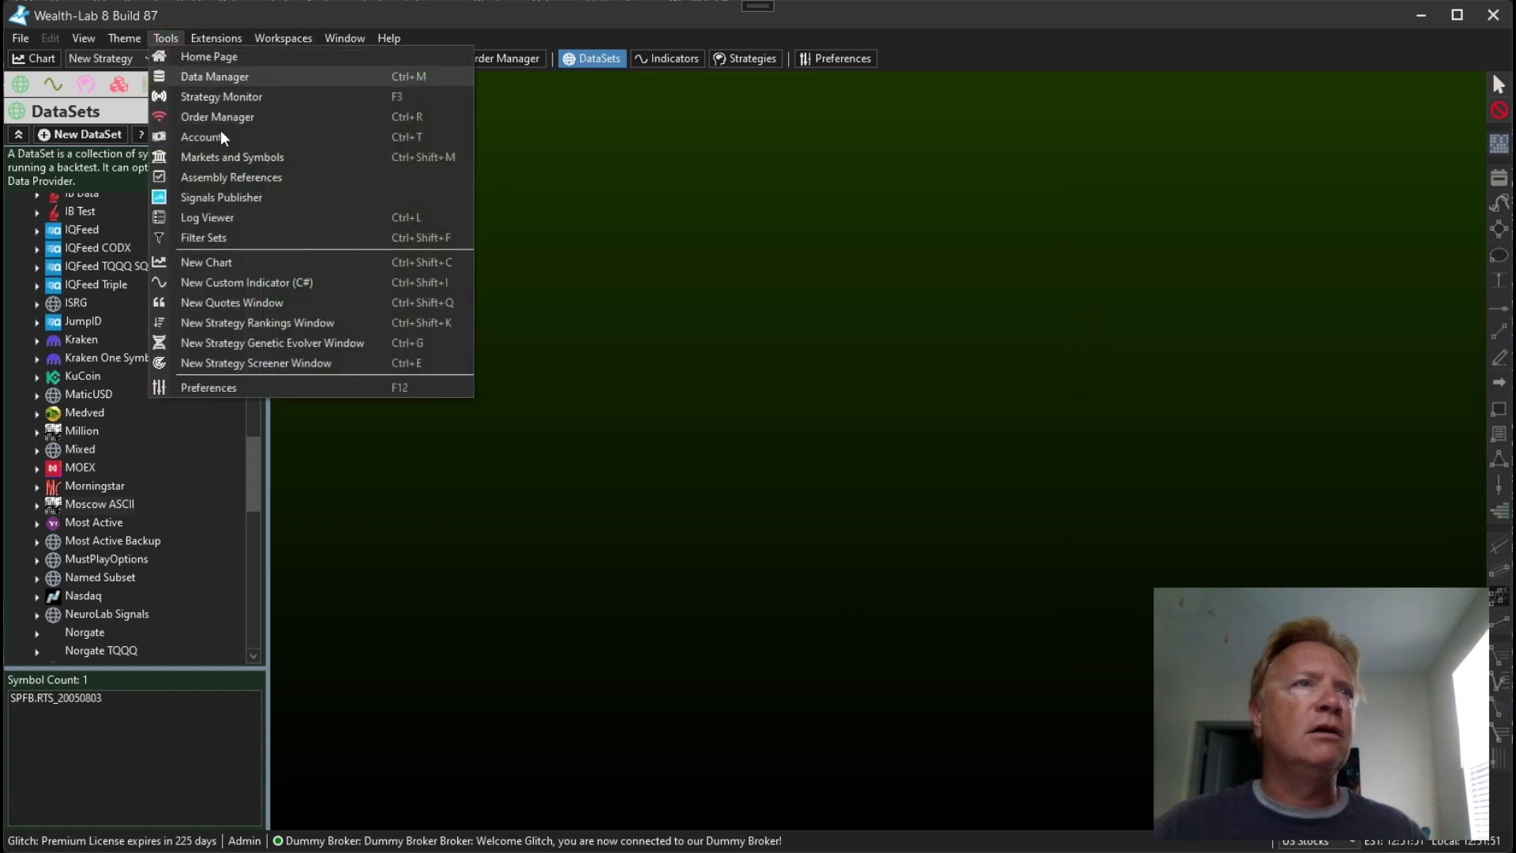
click(260, 156)
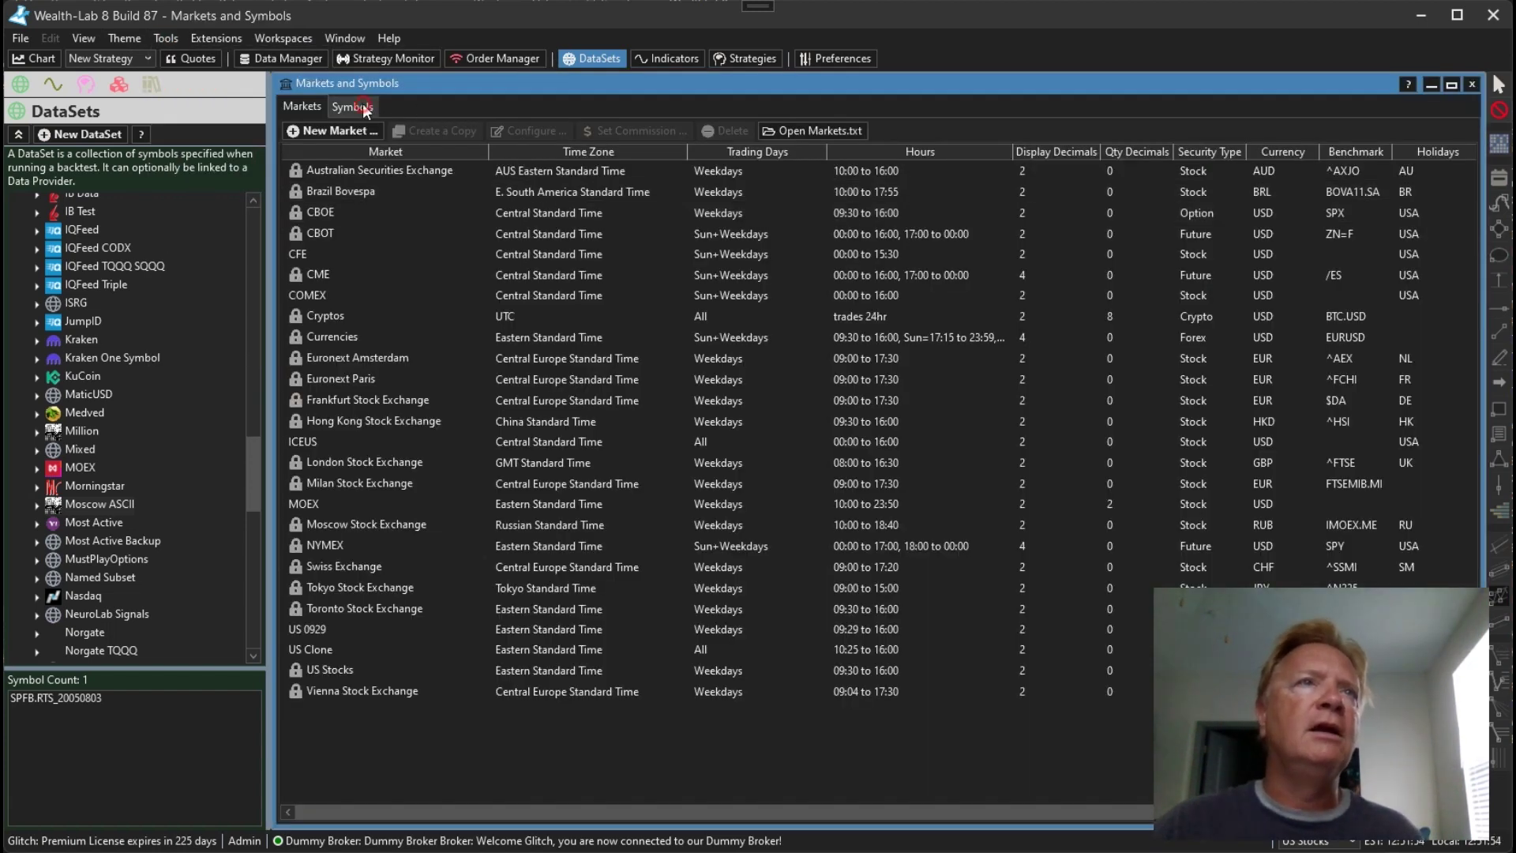
click(364, 108)
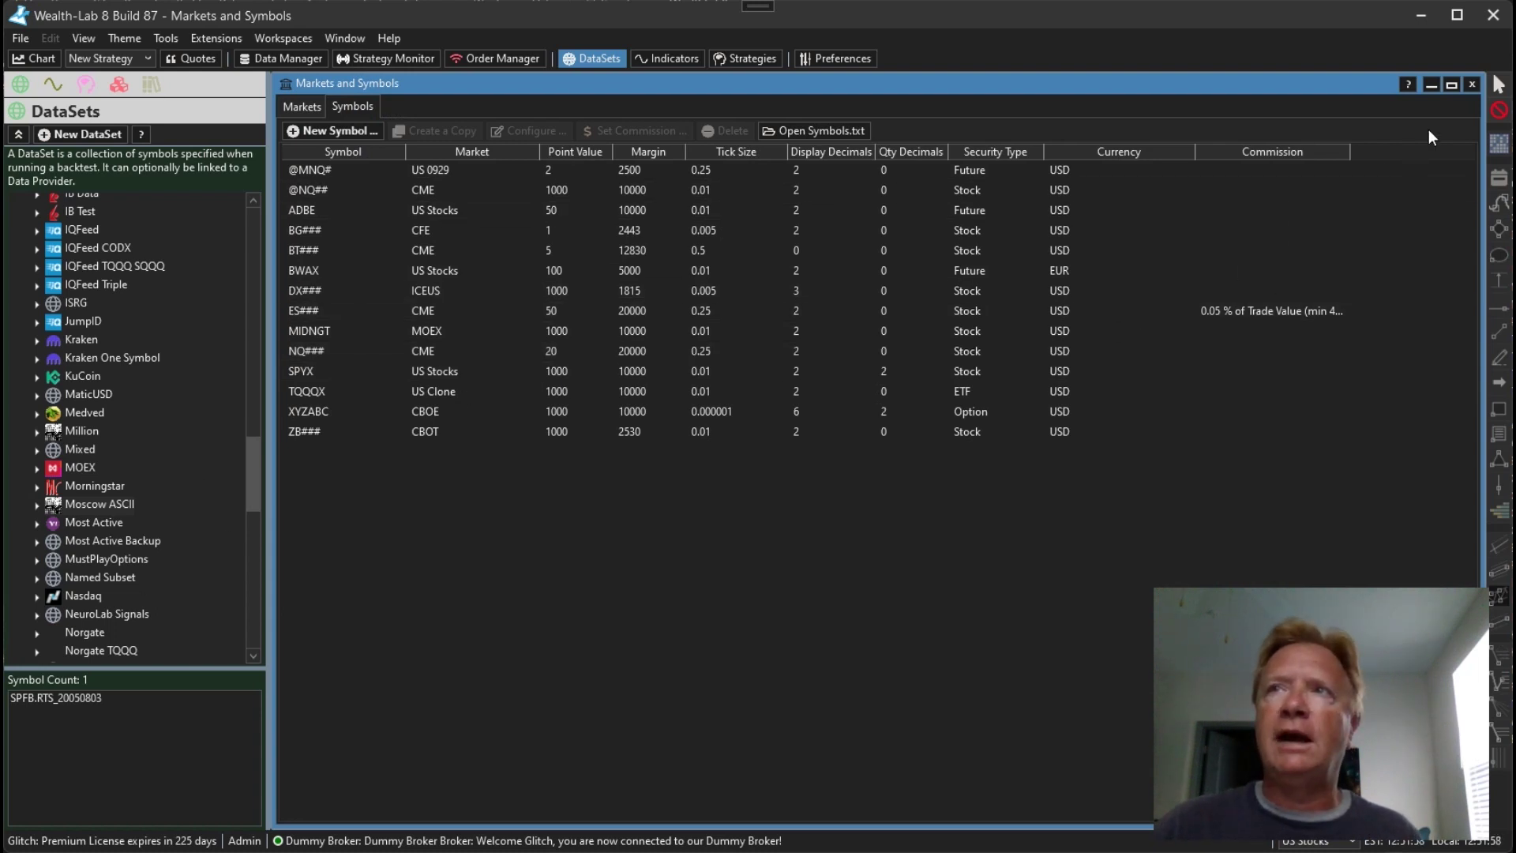
click(1472, 84)
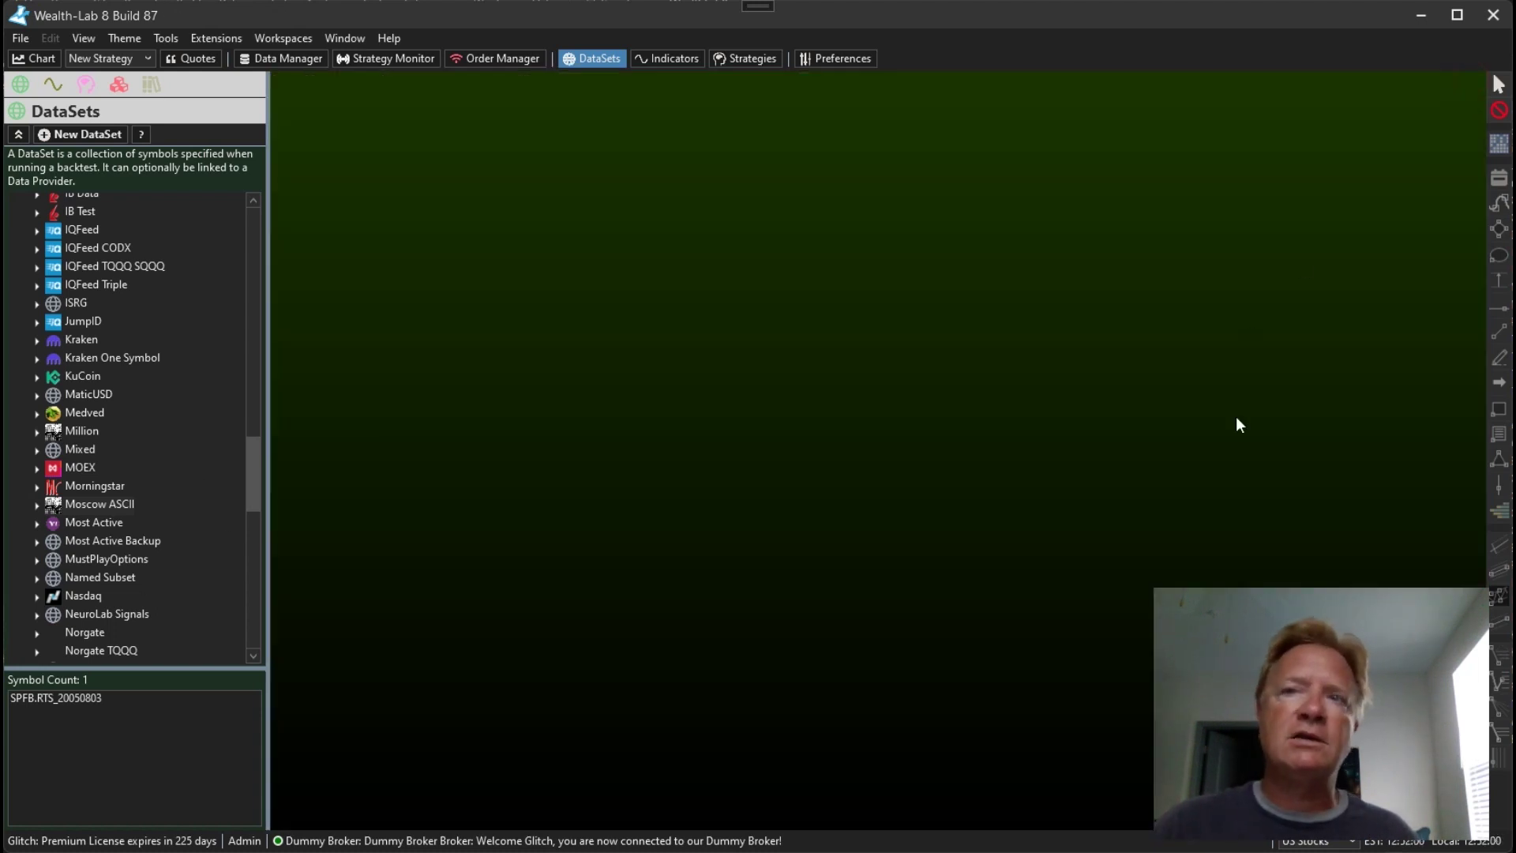
Step: Chart SPFB.RTS_20050803 from the Moscow ASCII DataSet to check its assigned market, and close the chart
click(36, 504)
double_click(117, 522)
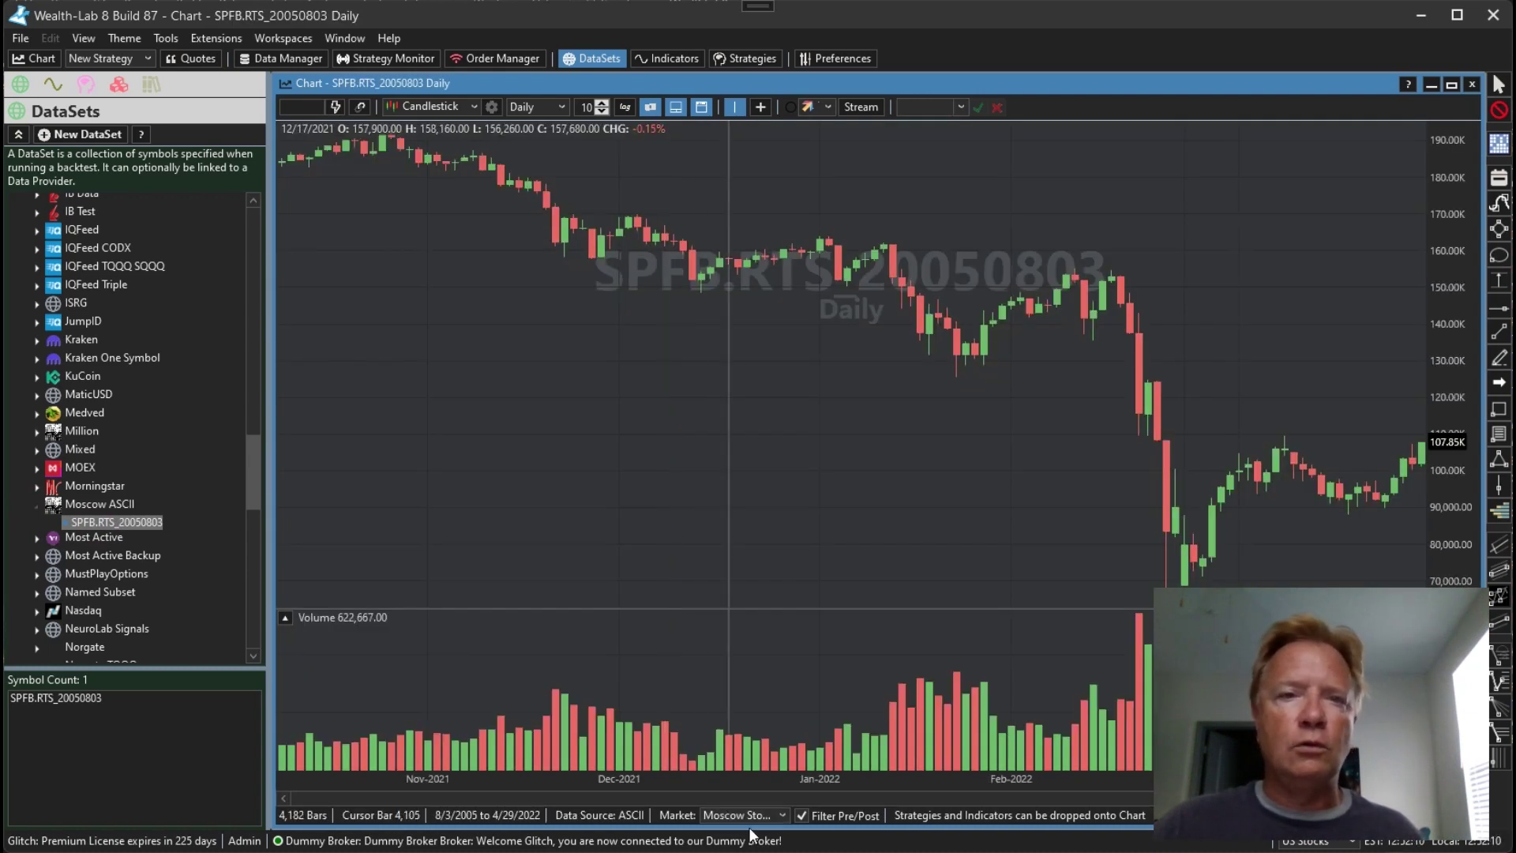
click(1473, 85)
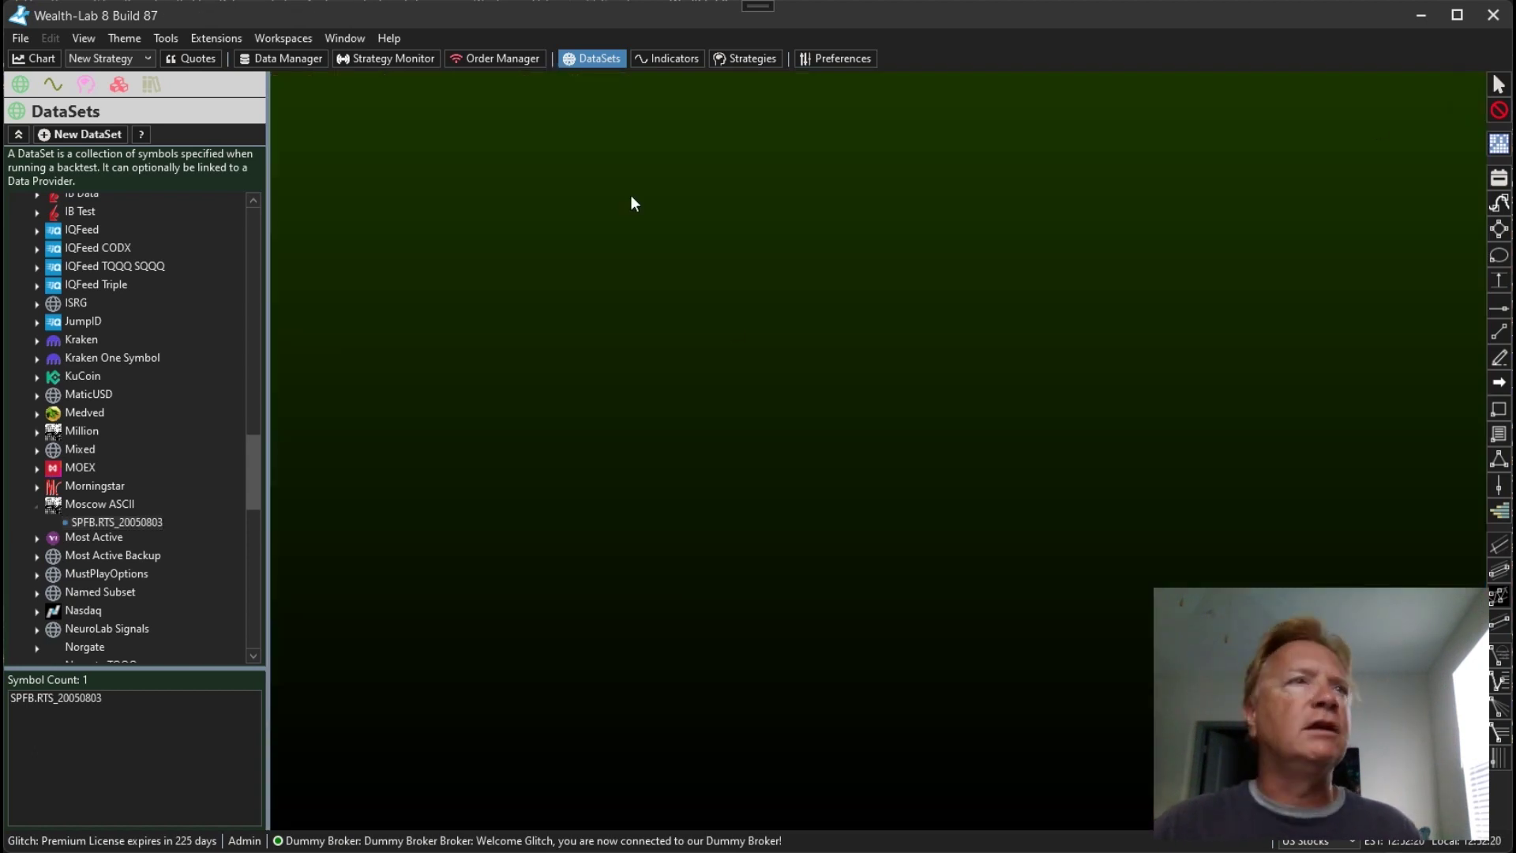
Step: Open the DrawBorderText example code from the C# Coding QuickRef as a strategy and show its chart
click(151, 84)
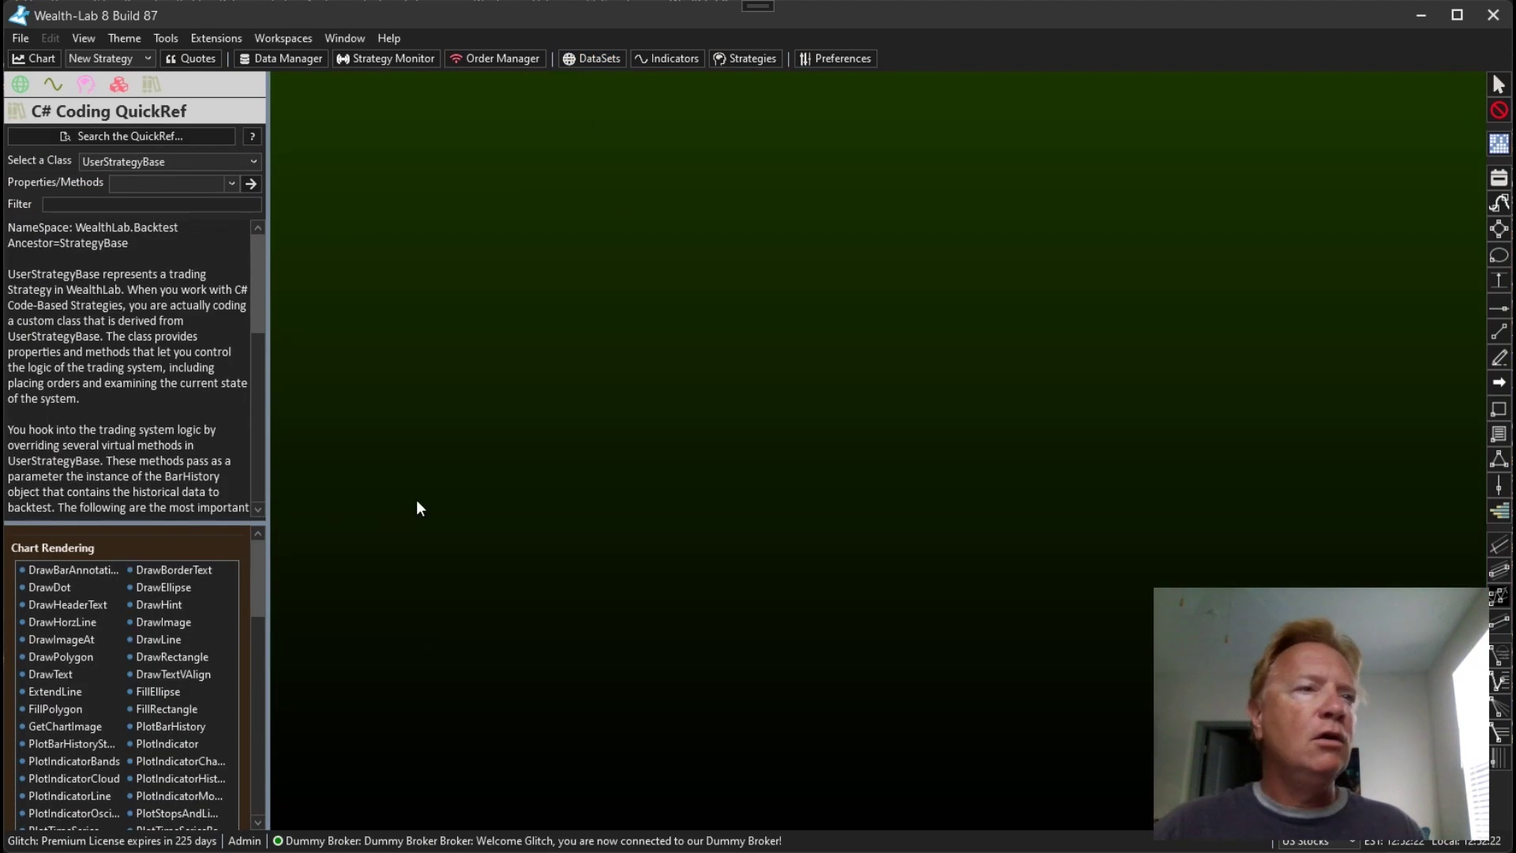
click(181, 576)
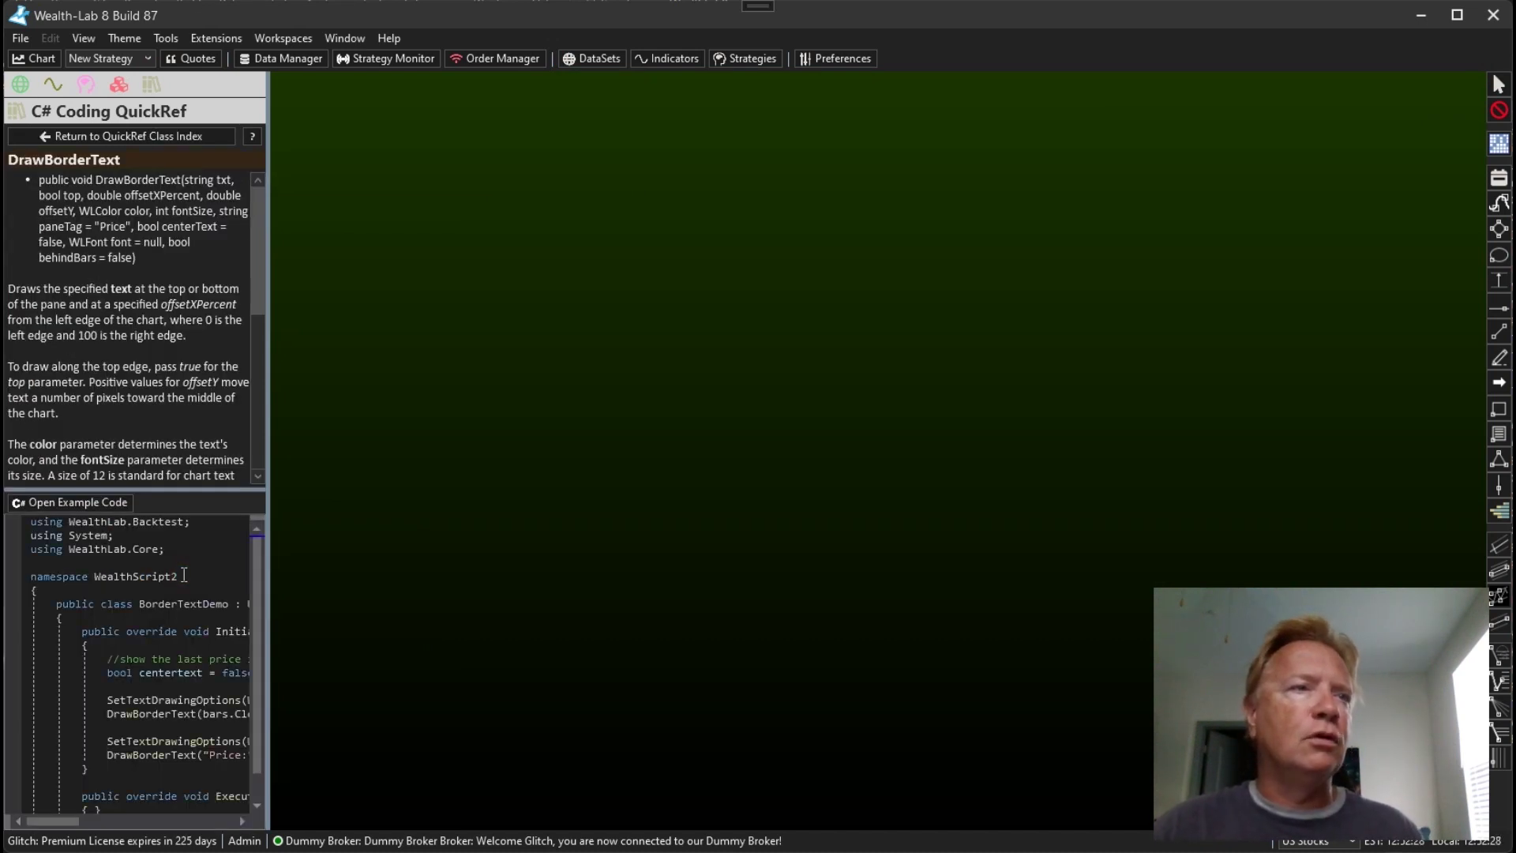
click(79, 503)
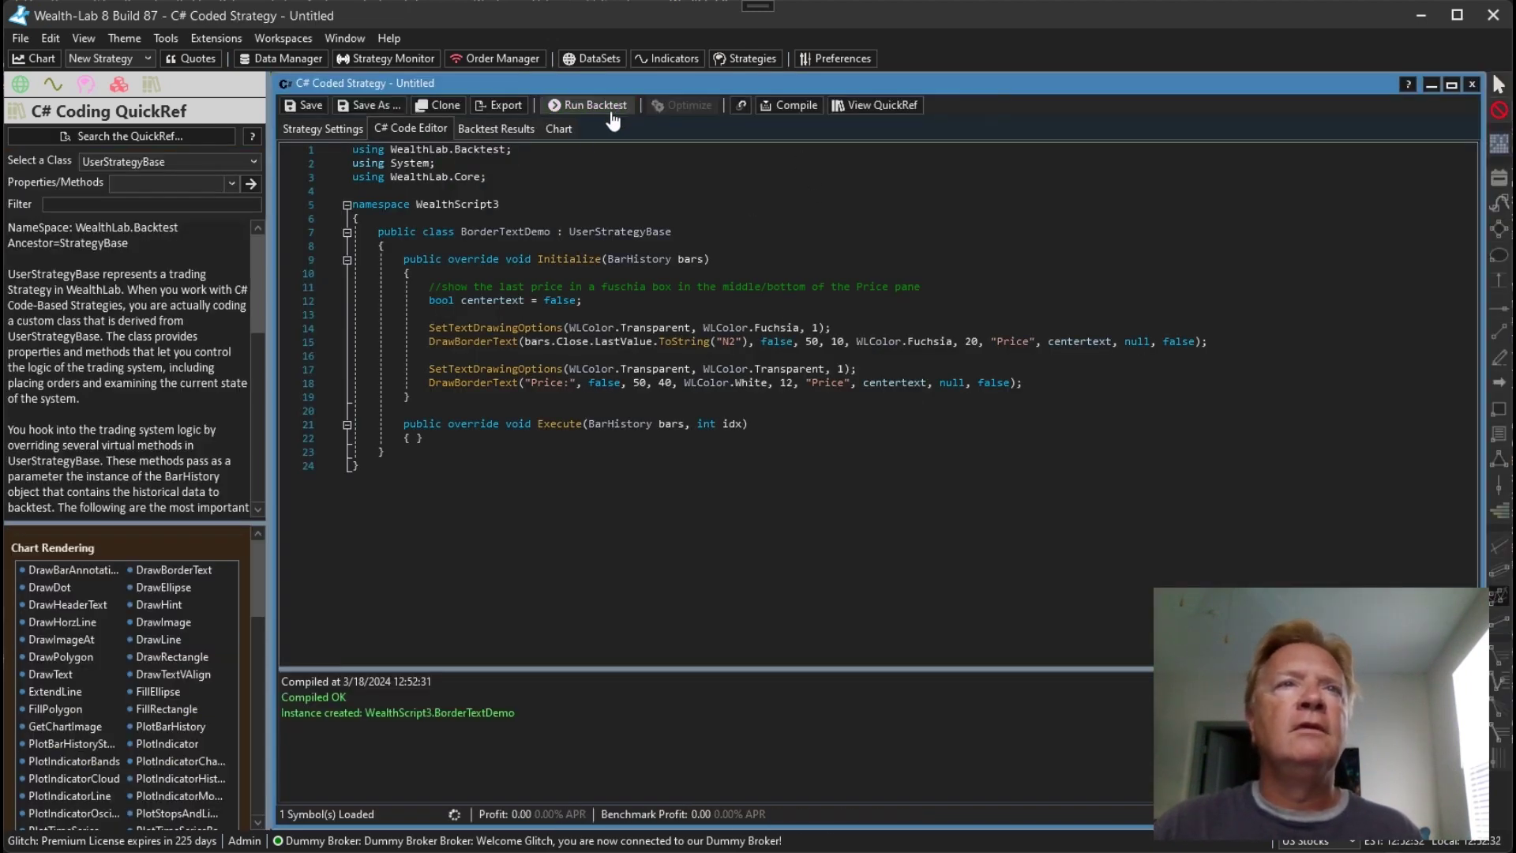
click(559, 128)
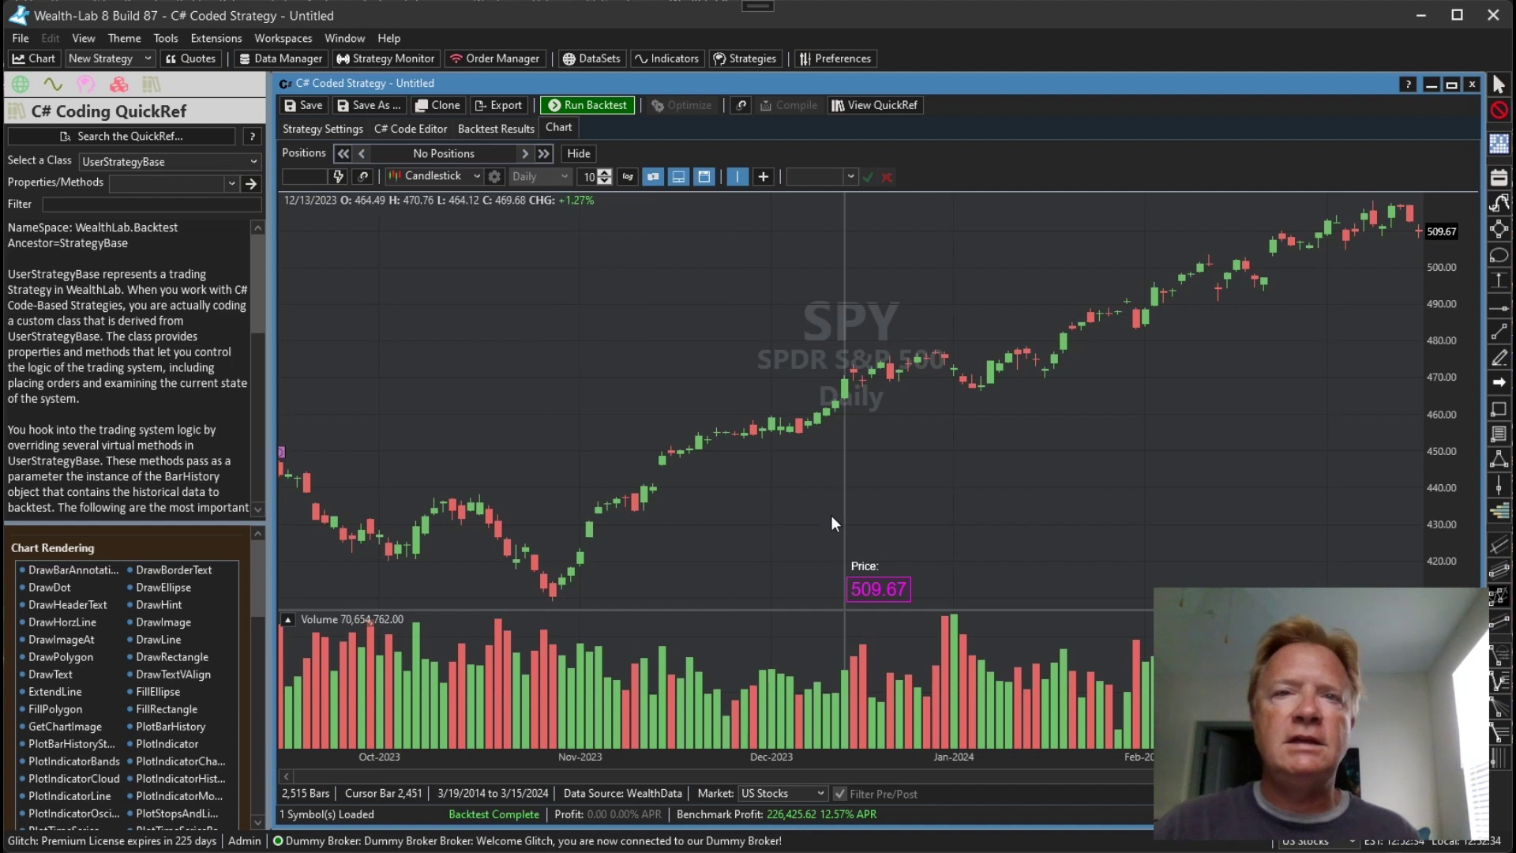
Step: Pan the SPY chart back and forth to examine the border text's placement, and review the code that draws it
scroll(830, 515, up, 5)
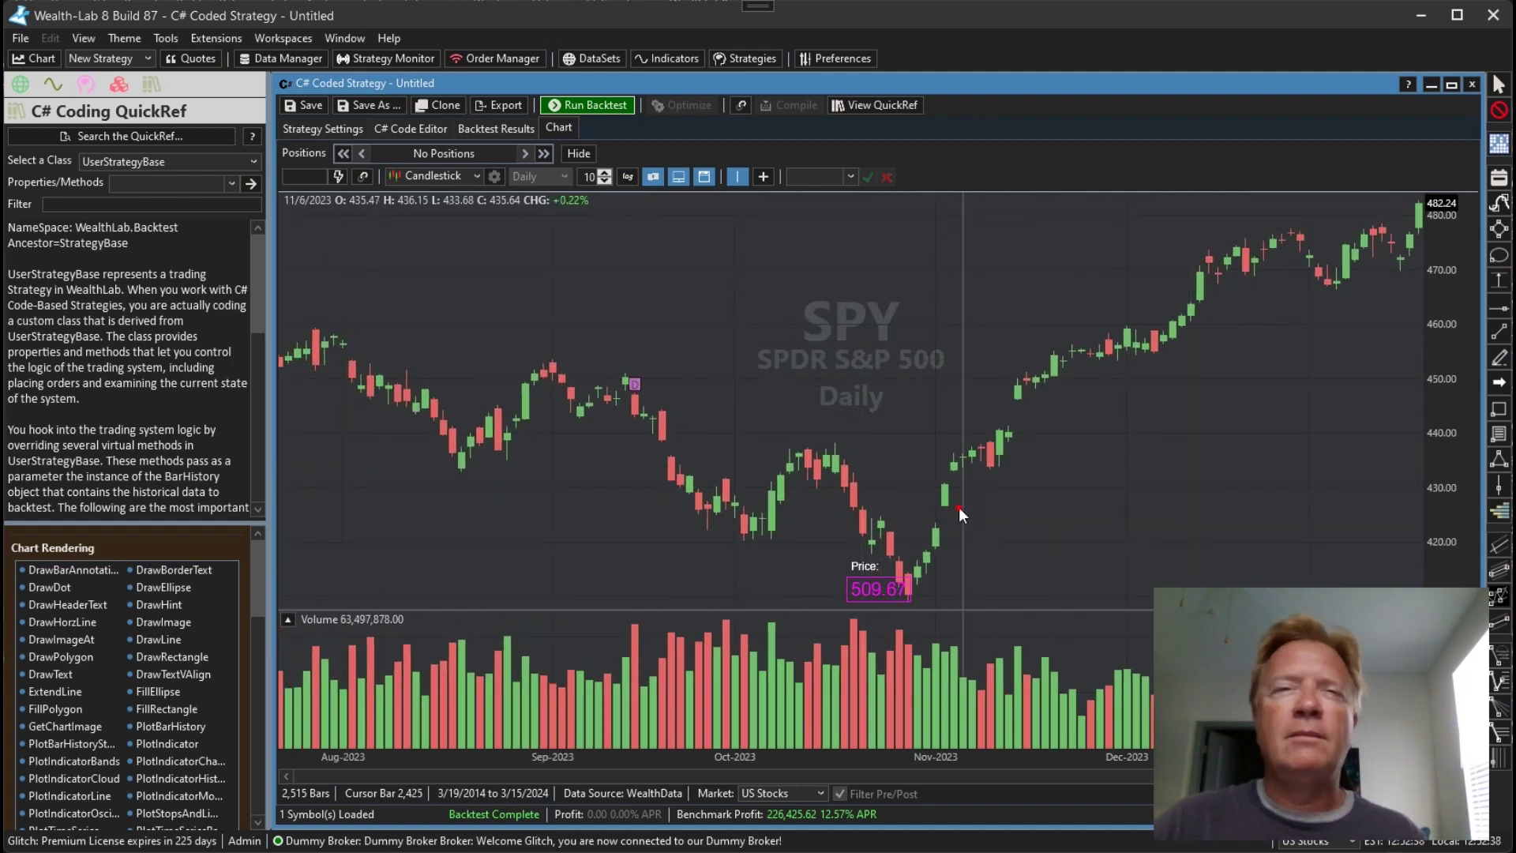
scroll(959, 507, up, 3)
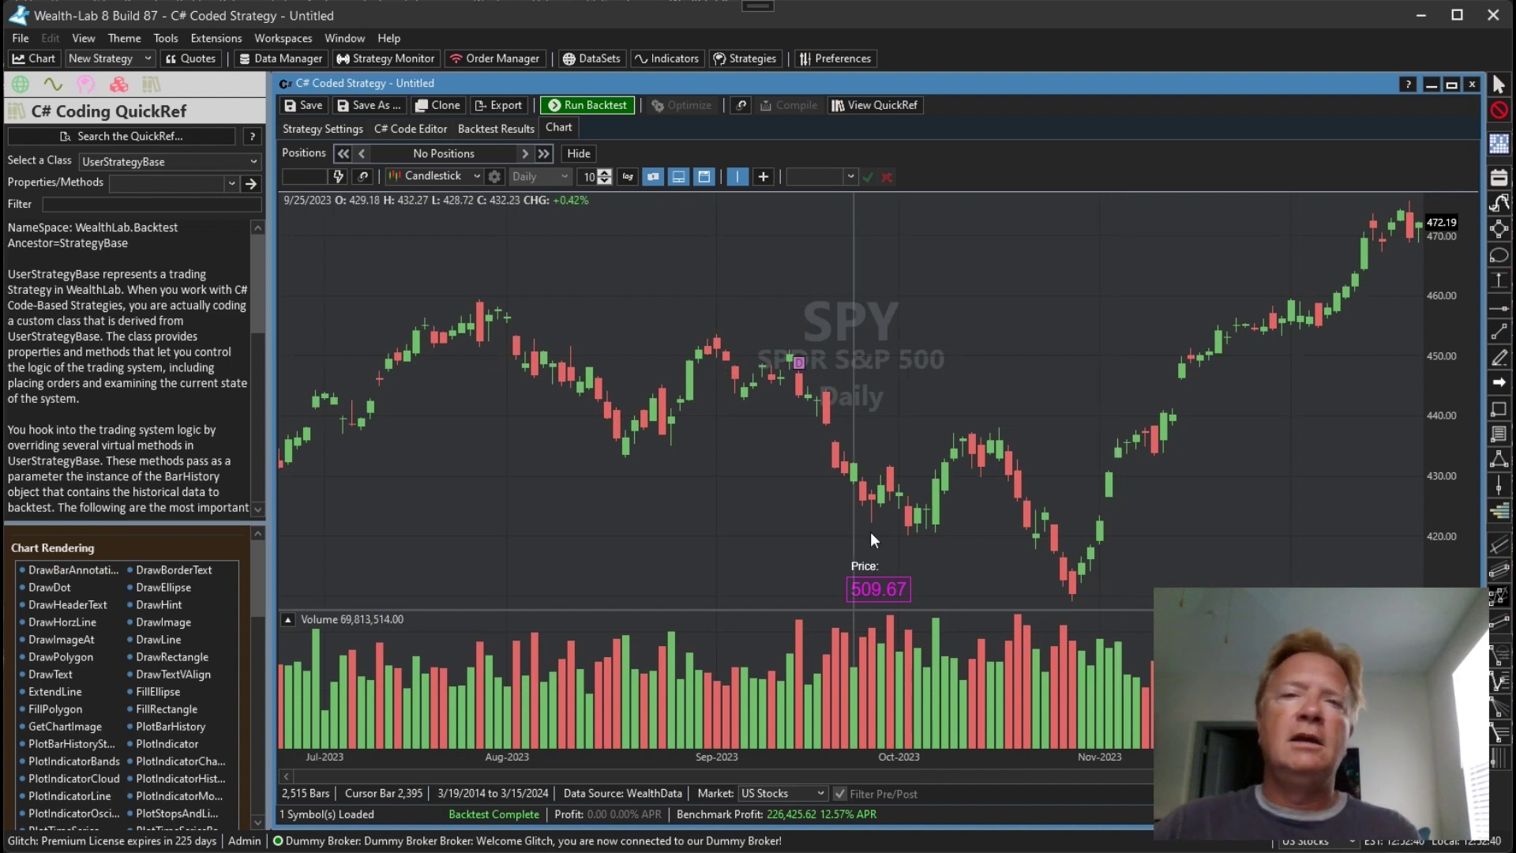
drag(847, 515, 1004, 498)
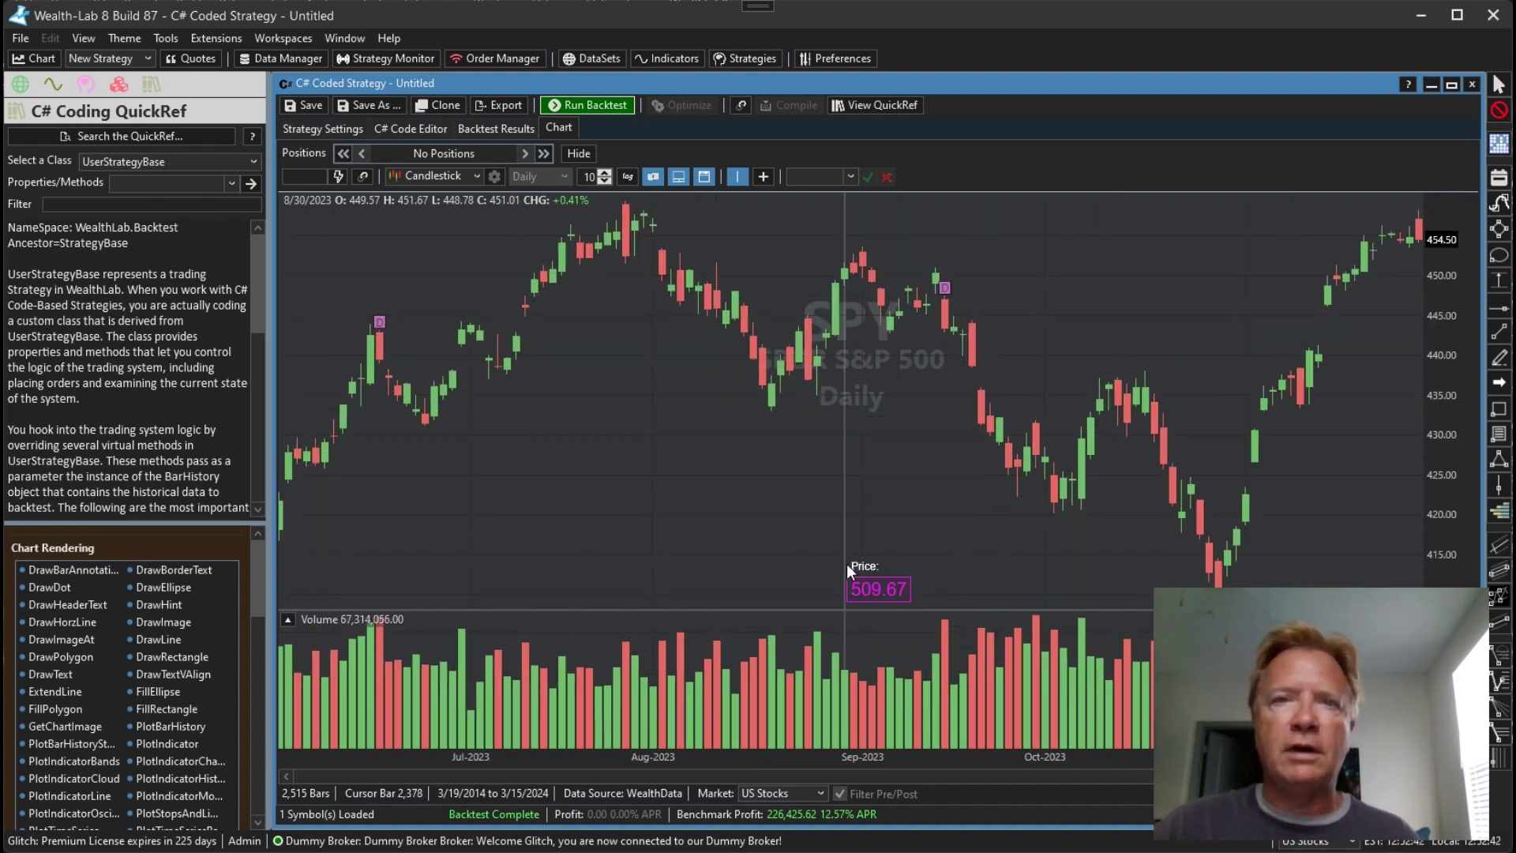
scroll(957, 544, down, 6)
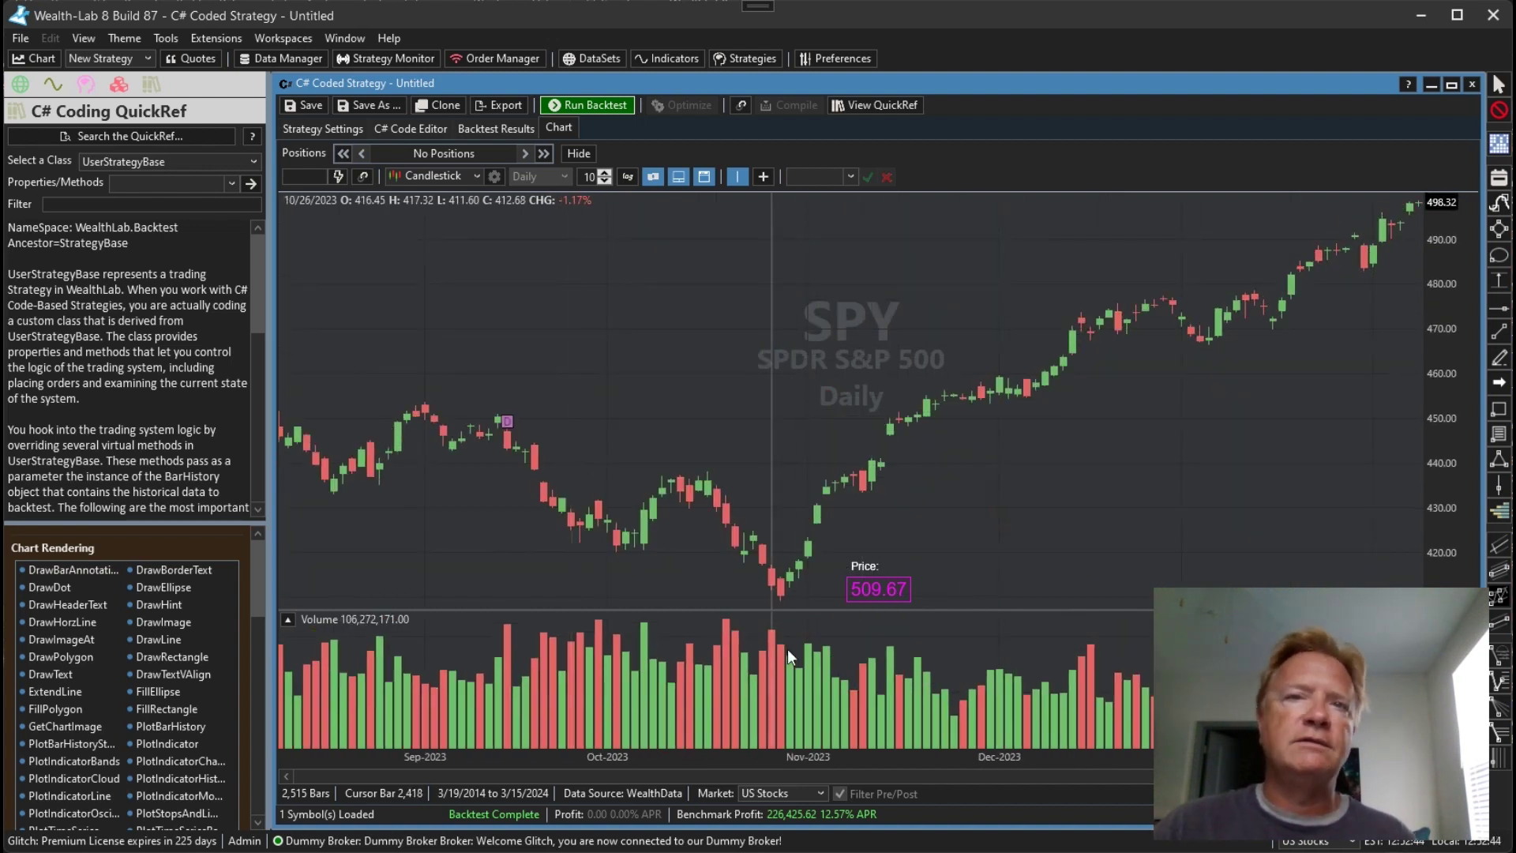
click(412, 130)
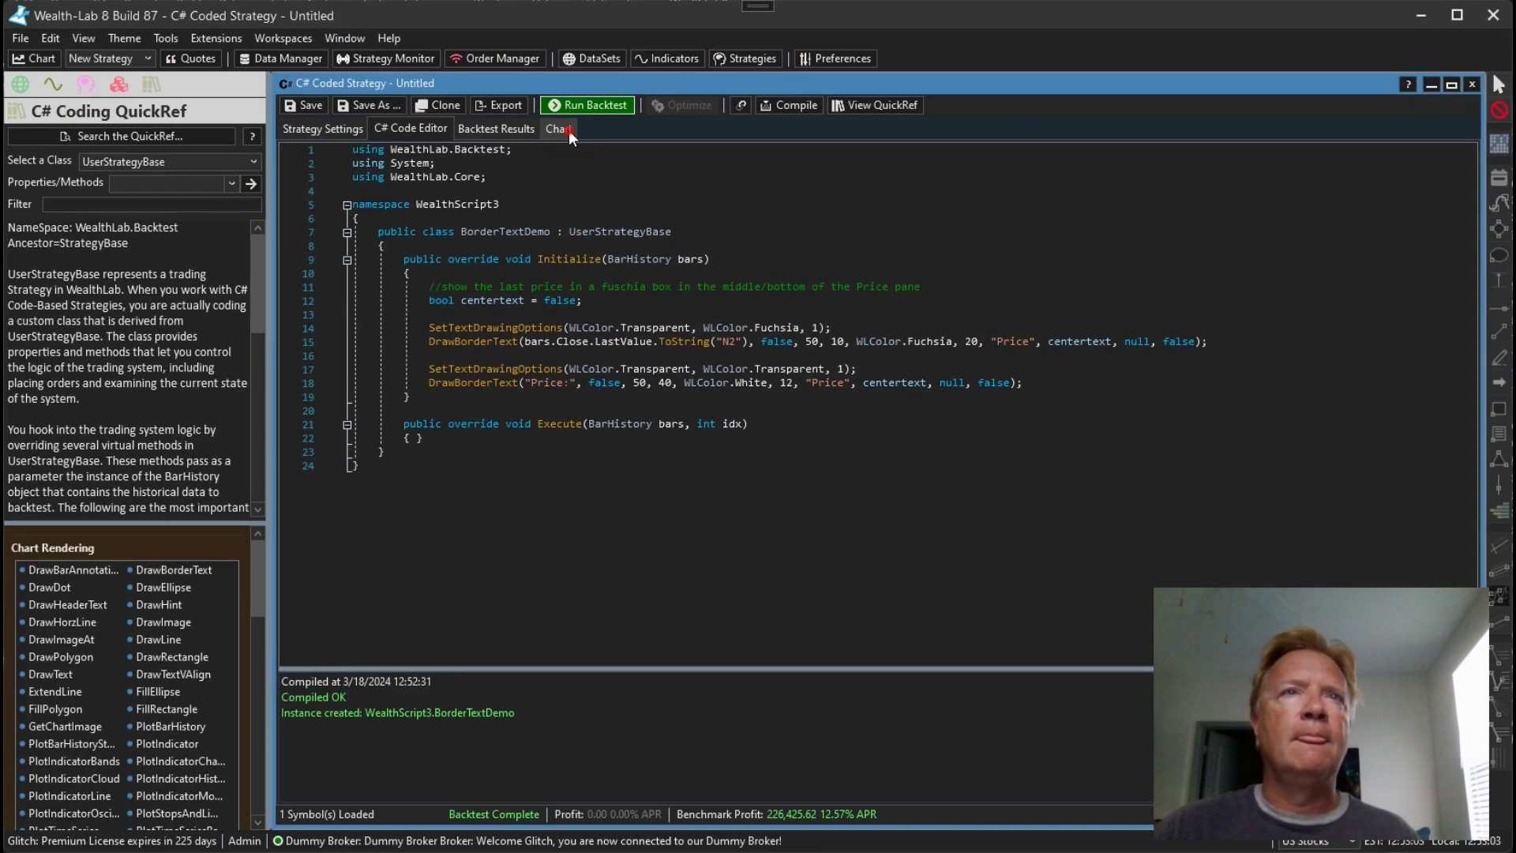
click(521, 69)
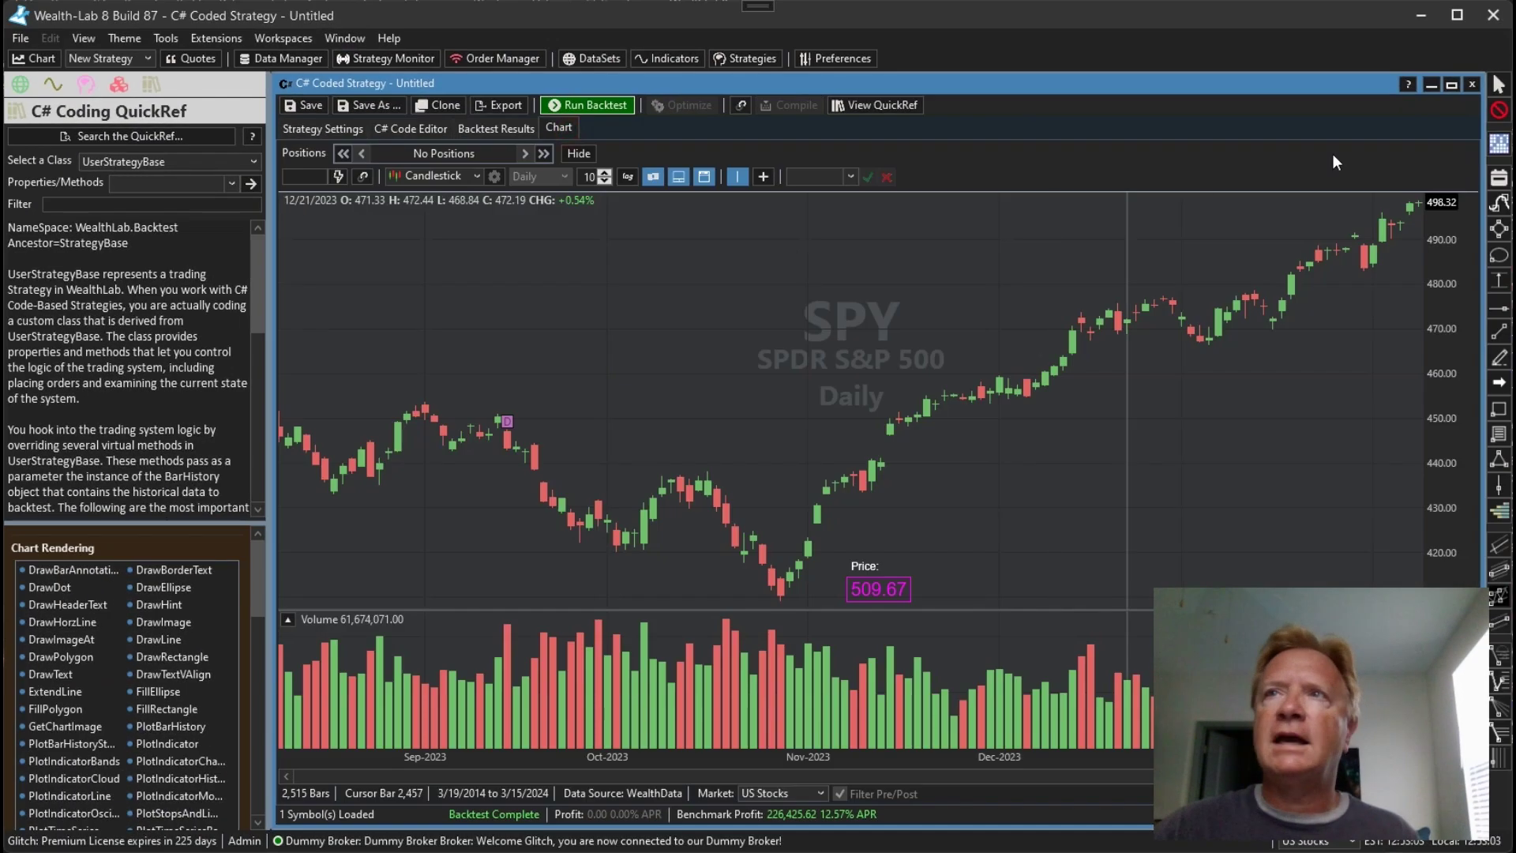
Step: Restore the untitled strategy window to a floating size, narrow it to about half its width and reposition it within the workspace
click(1455, 86)
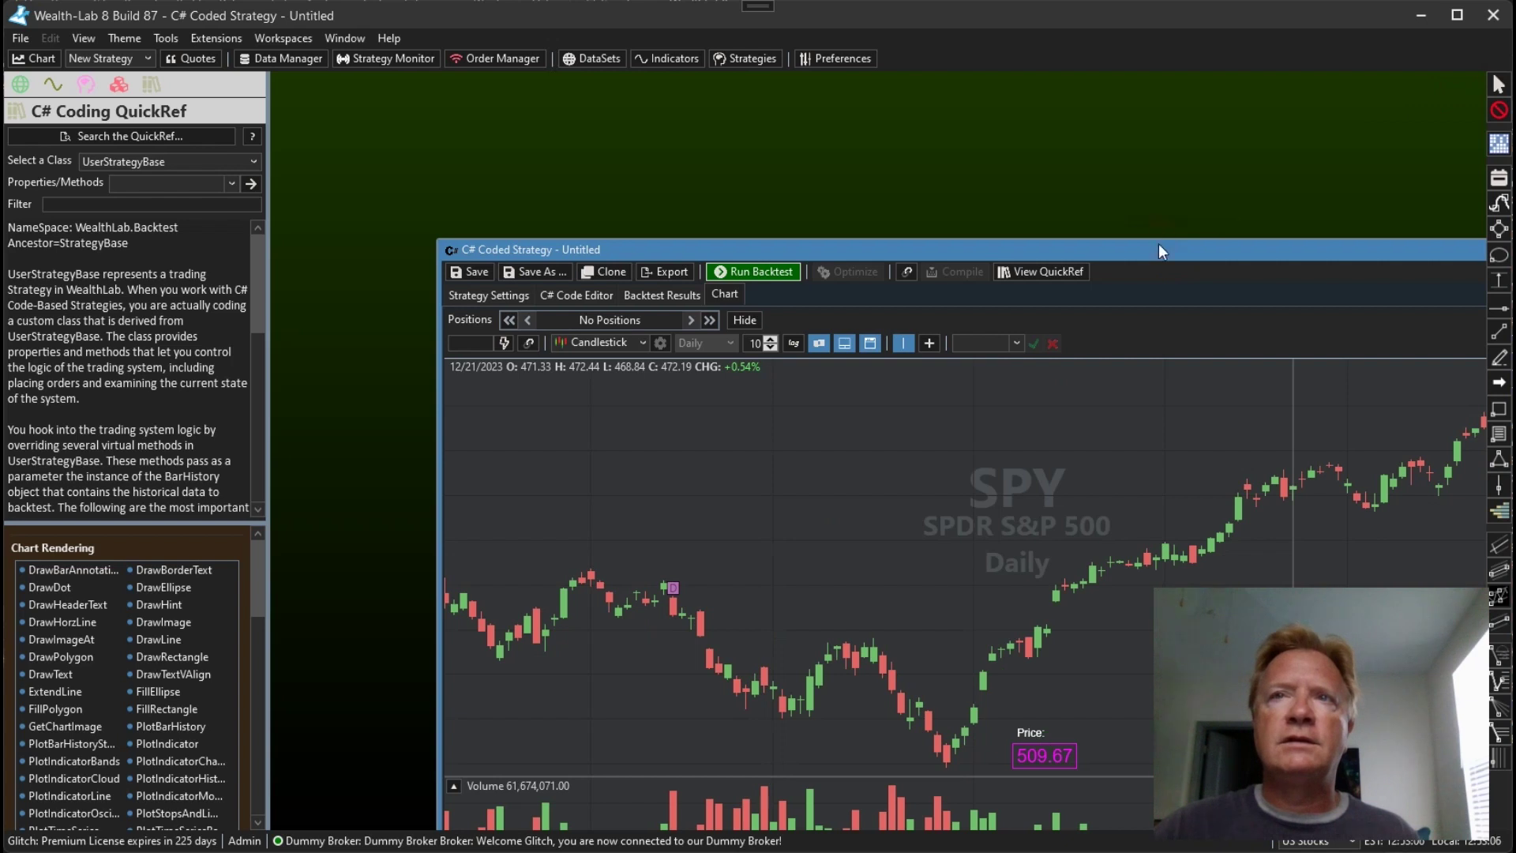
drag(1158, 242, 983, 97)
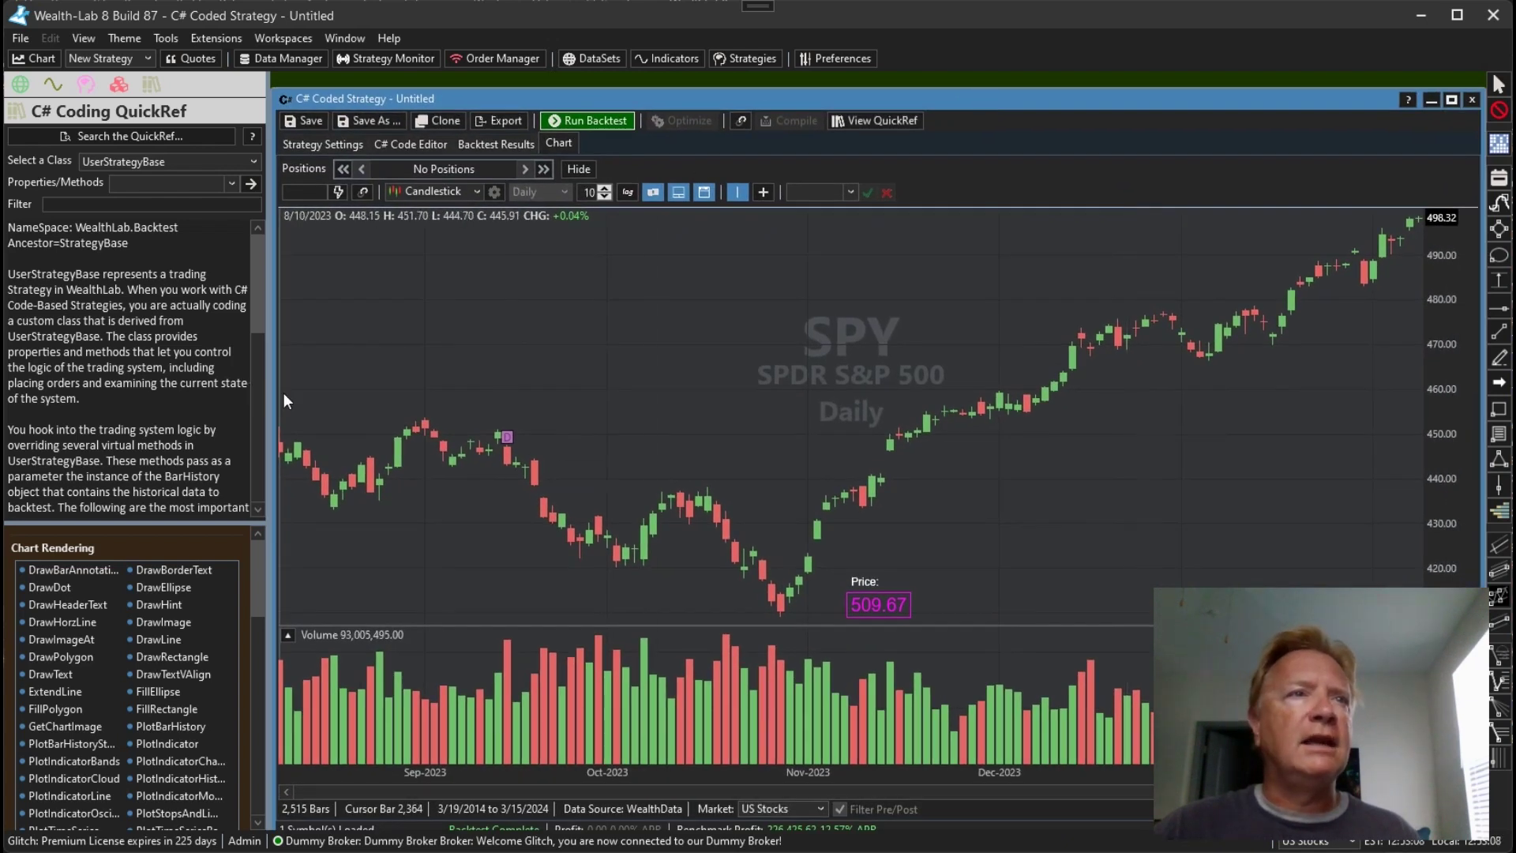
drag(277, 399, 803, 405)
drag(1057, 98, 599, 93)
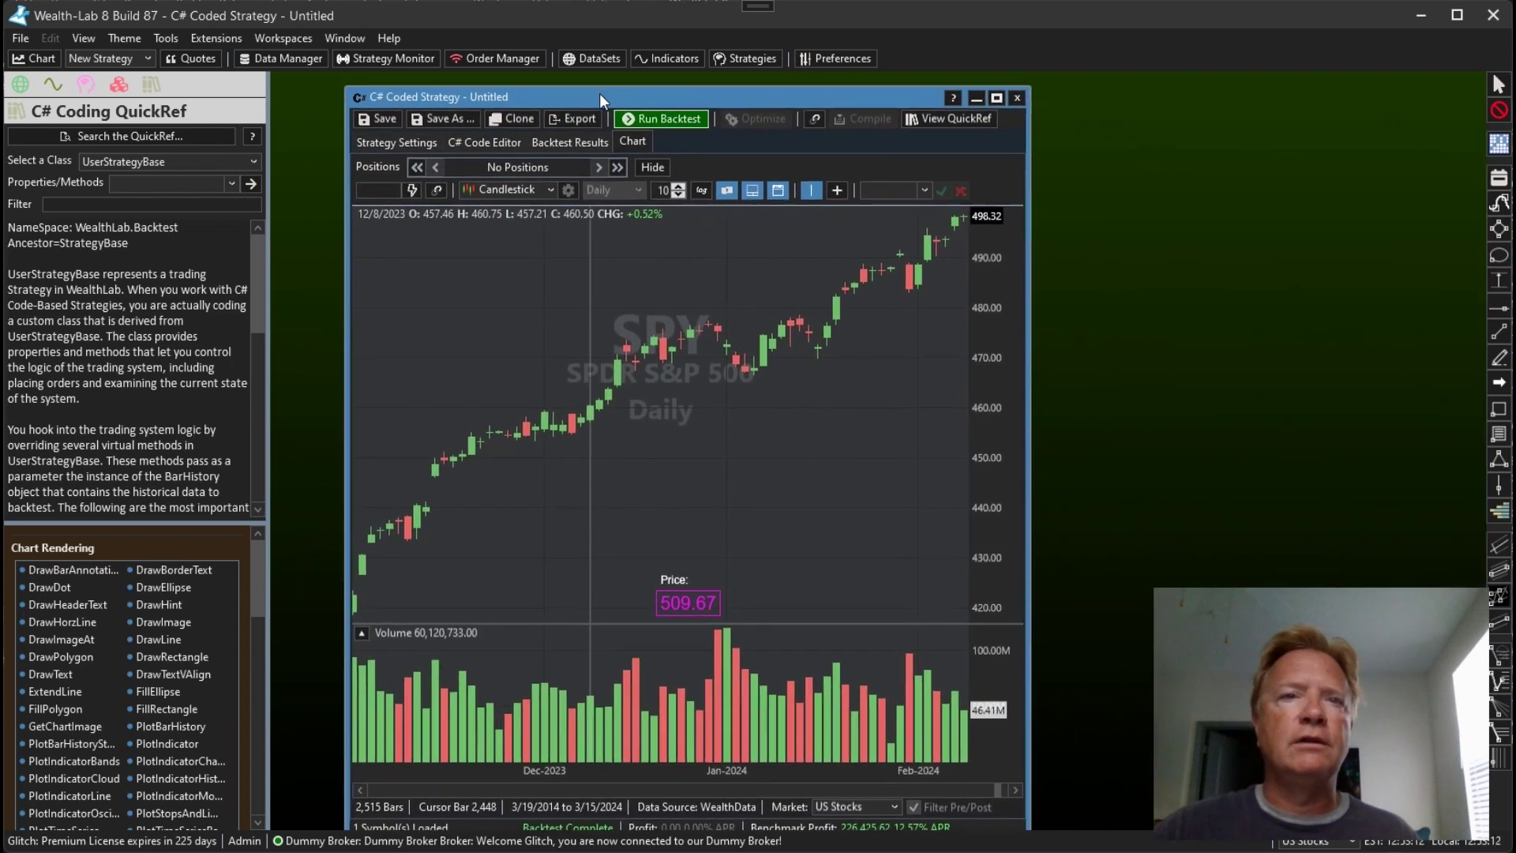